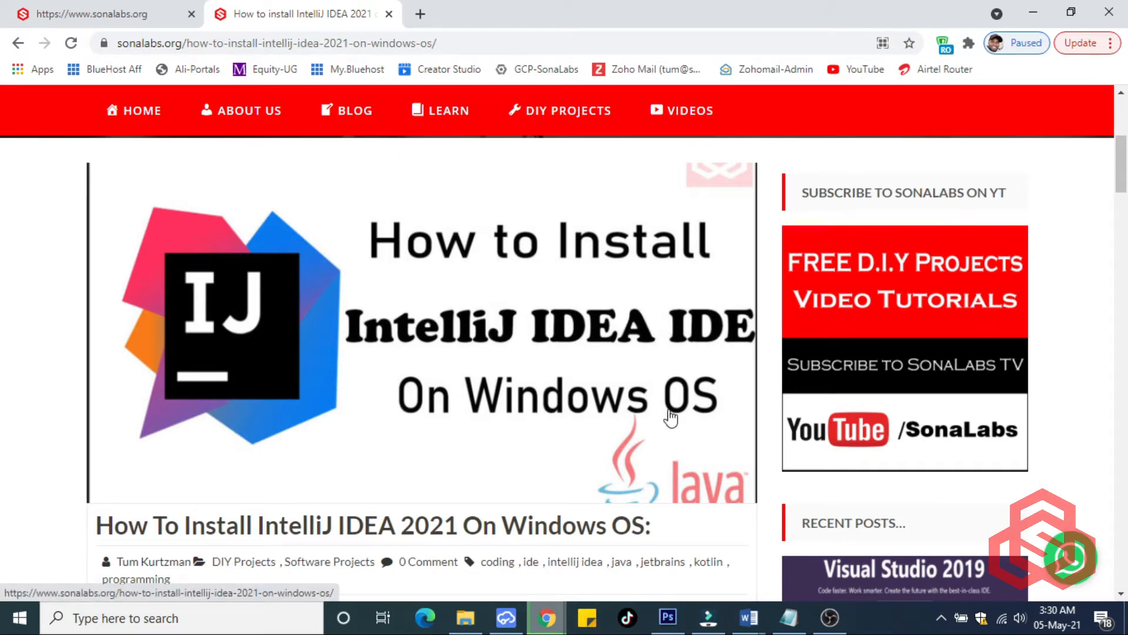
- Read the article's IntelliJ IDEA overview and its feature list from Plugin Ecosystem to Collaborative development
scroll(503, 536, down, 5)
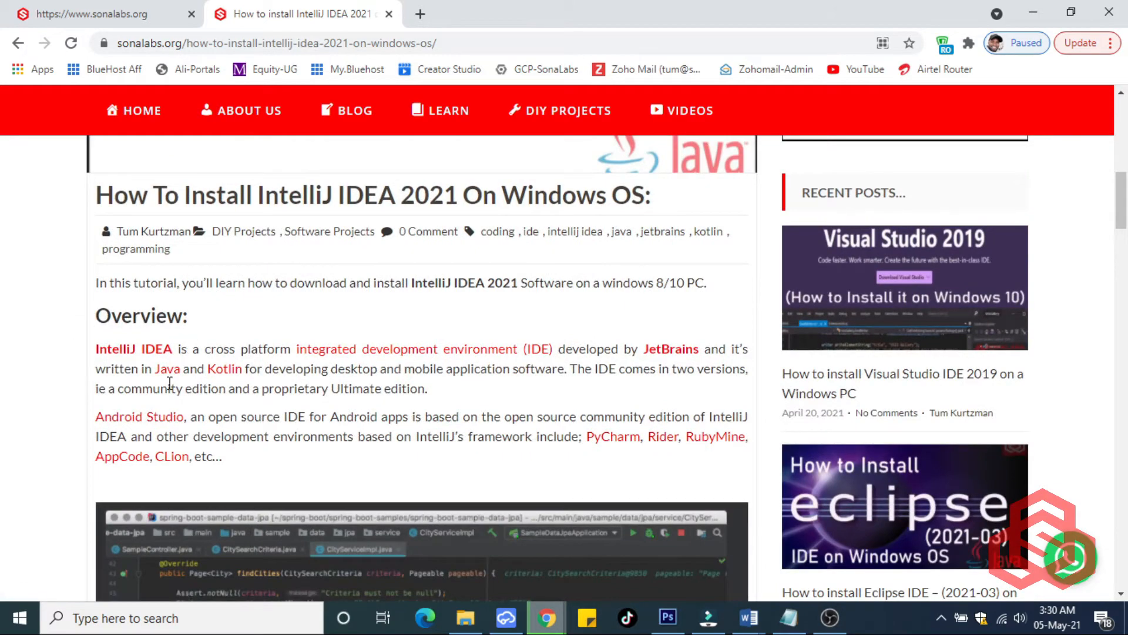
scroll(482, 403, down, 10)
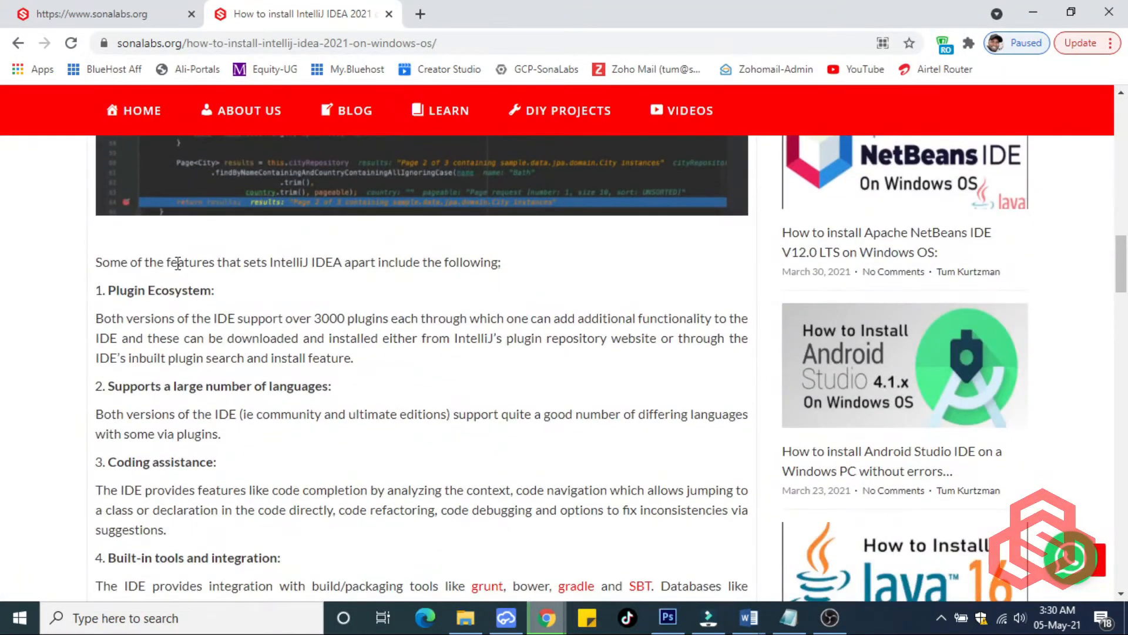
drag(109, 290, 231, 292)
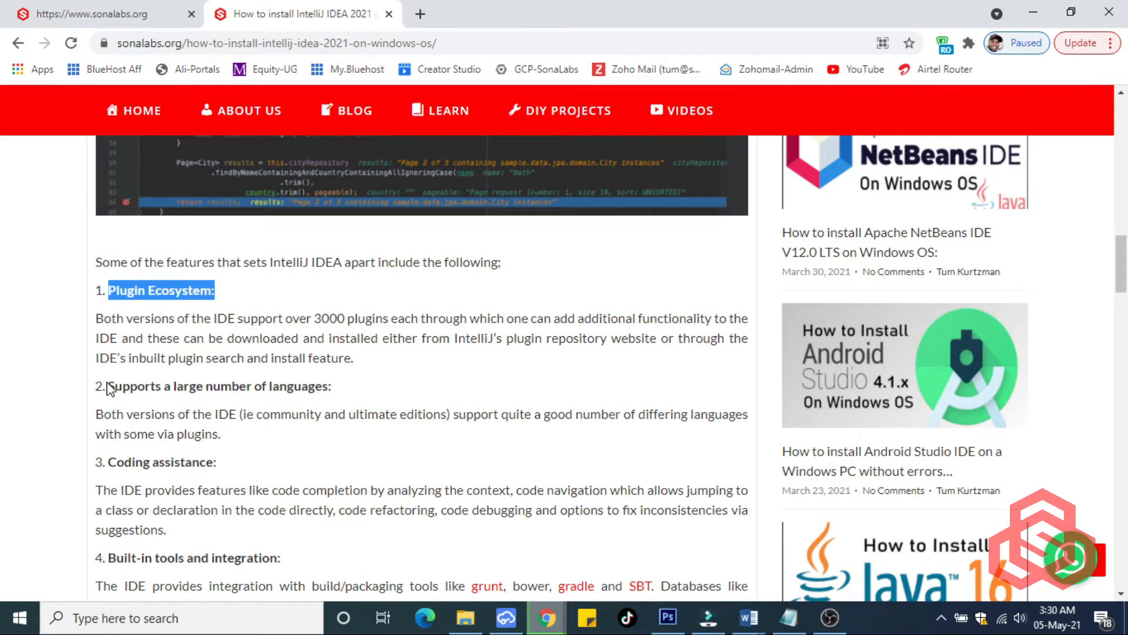
drag(108, 386, 332, 388)
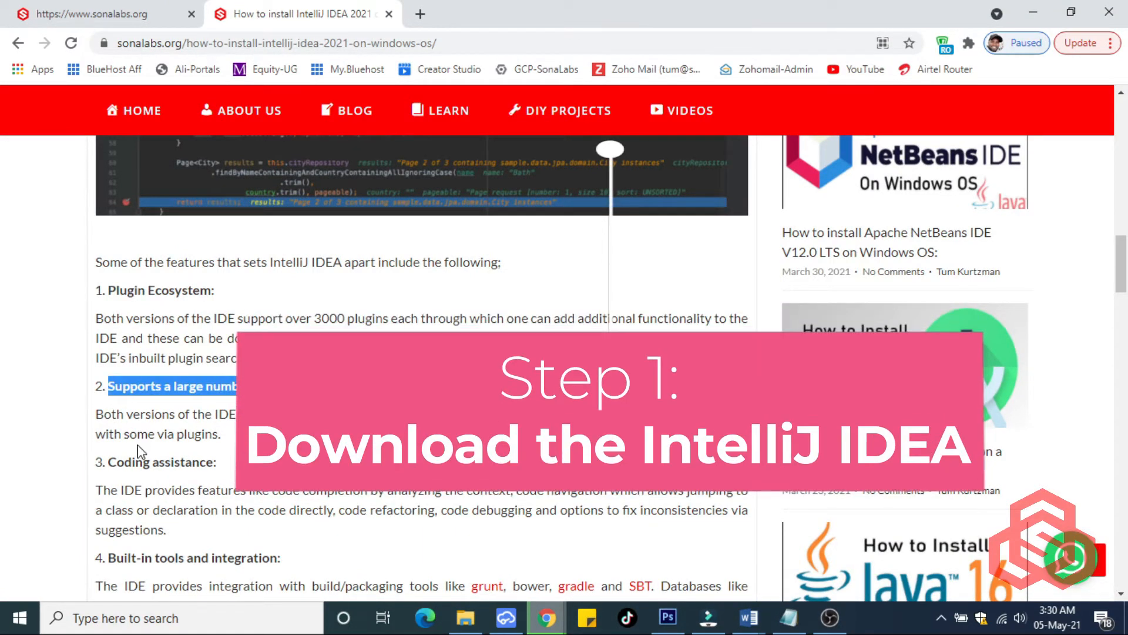
drag(113, 462, 217, 464)
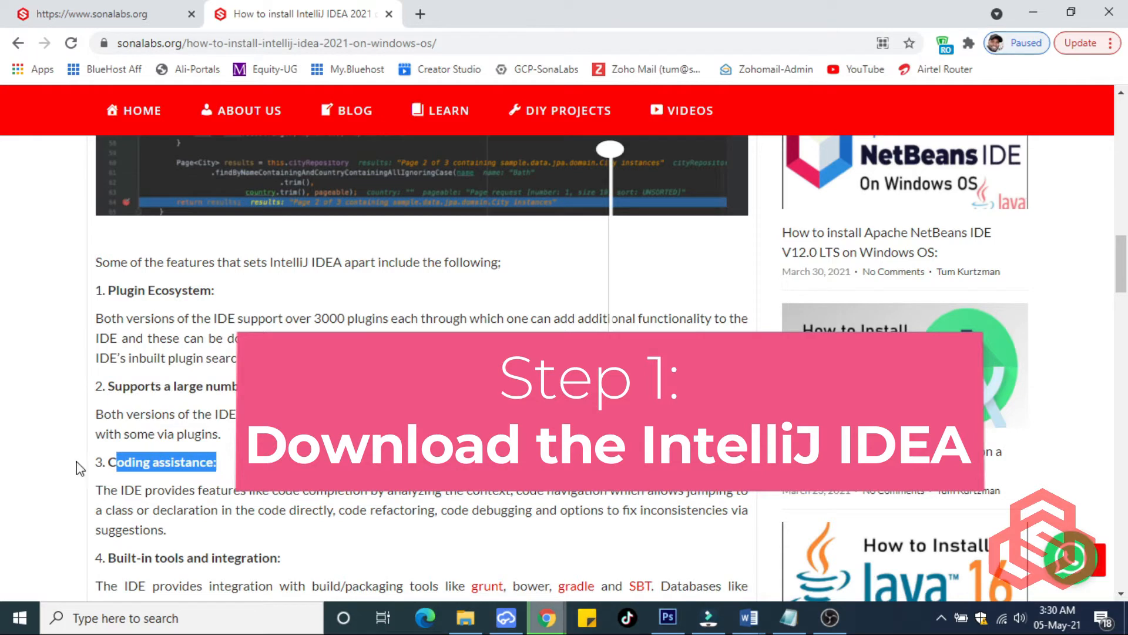
scroll(171, 329, down, 4)
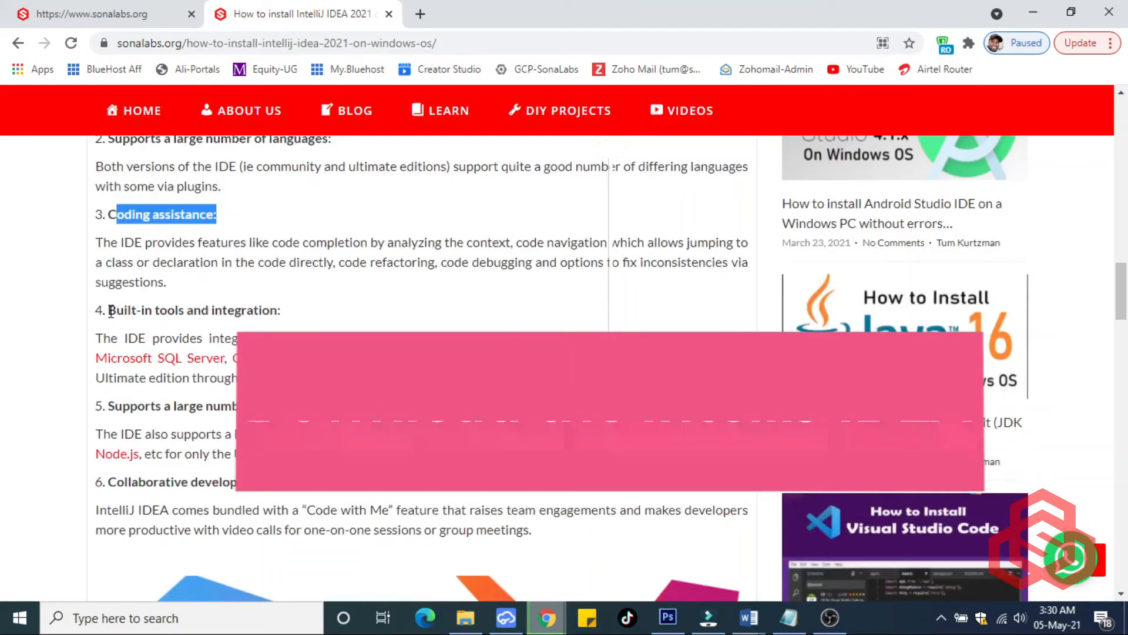
drag(108, 310, 289, 312)
scroll(141, 339, down, 1)
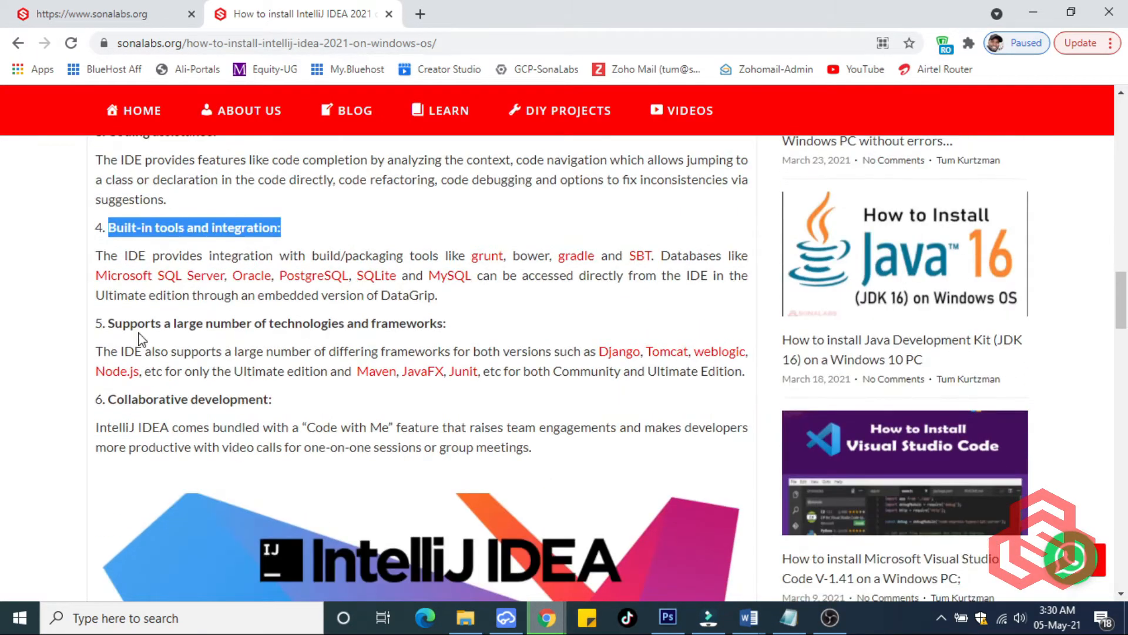
click(108, 322)
drag(110, 322, 446, 325)
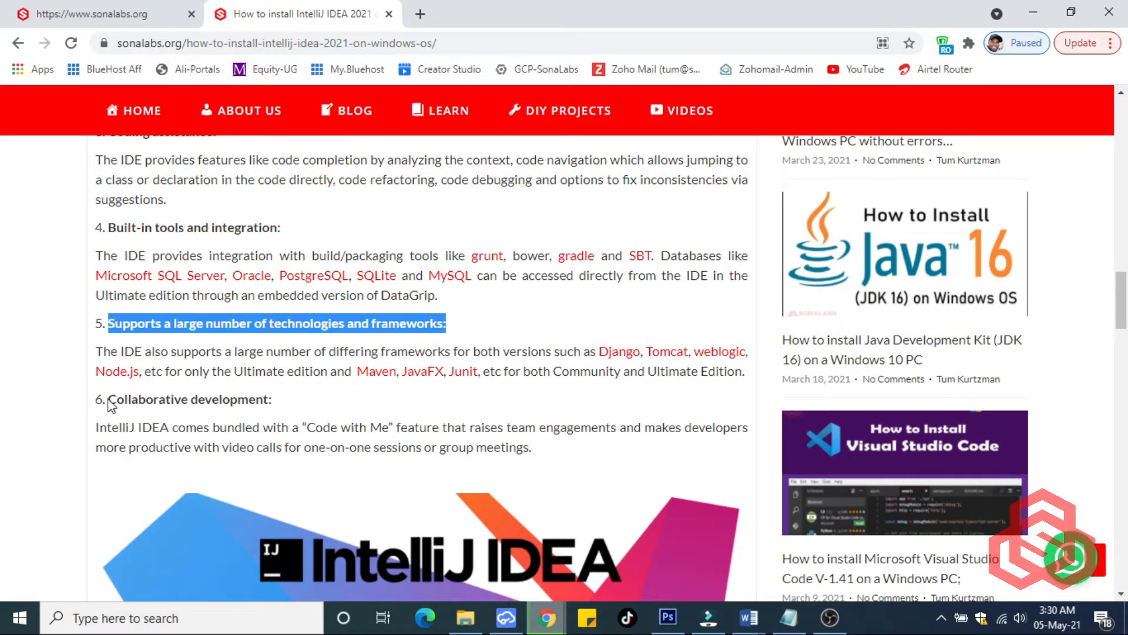
drag(111, 400, 223, 401)
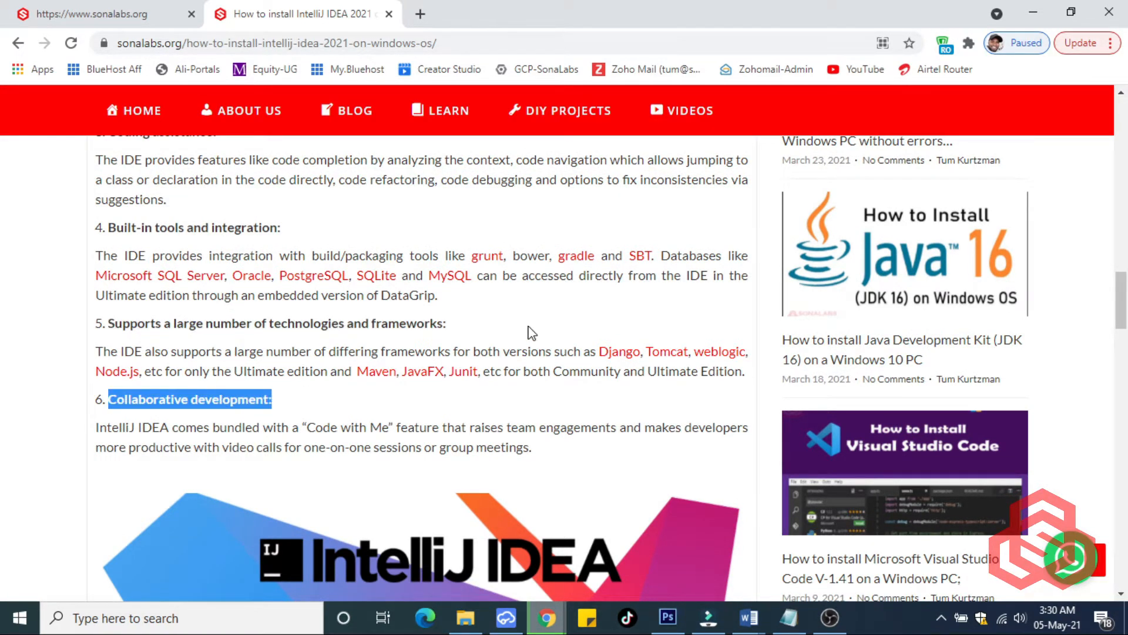
- Review the article's minimum system requirements and the software setup details for IntelliJ IDEA 2021
scroll(532, 332, down, 5)
scroll(541, 311, down, 3)
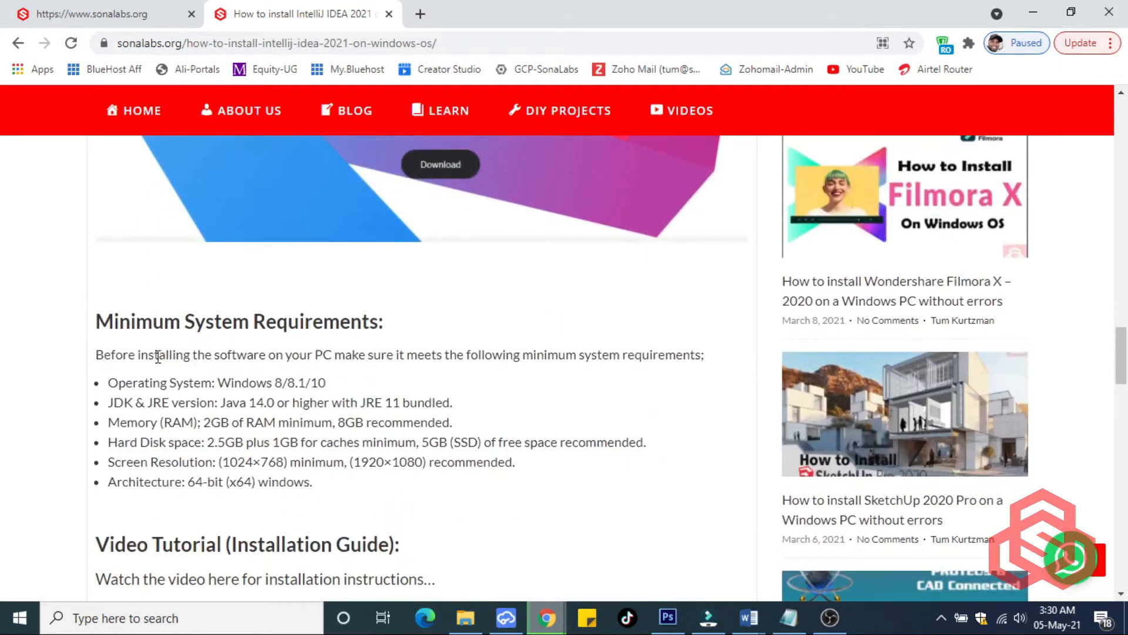
drag(102, 320, 359, 484)
click(198, 415)
scroll(545, 408, down, 7)
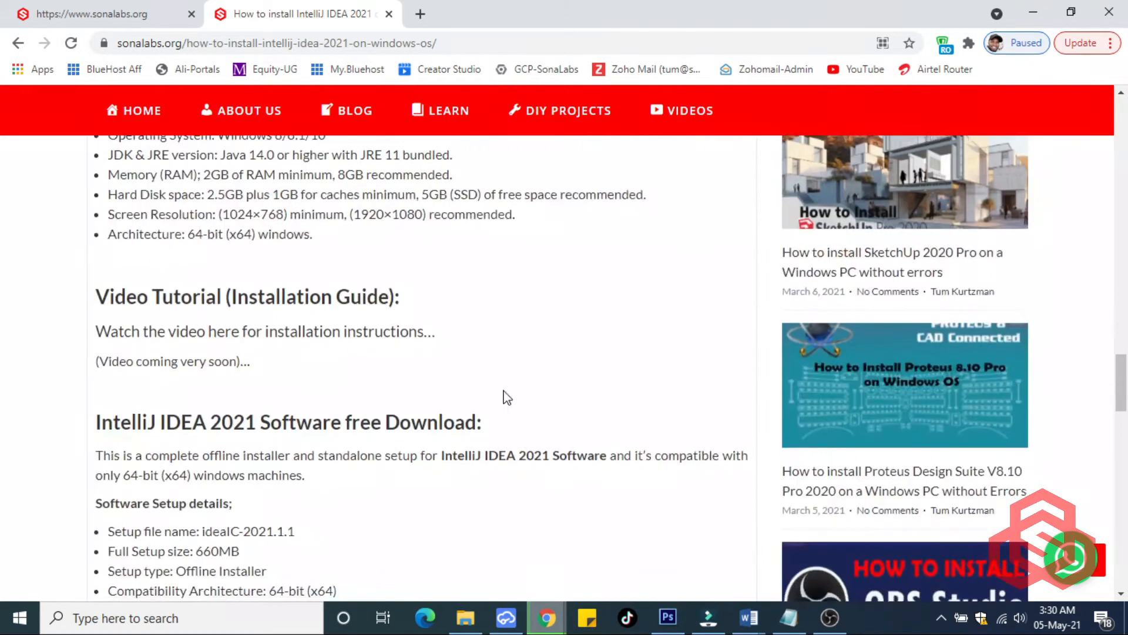
drag(101, 260, 235, 451)
click(193, 381)
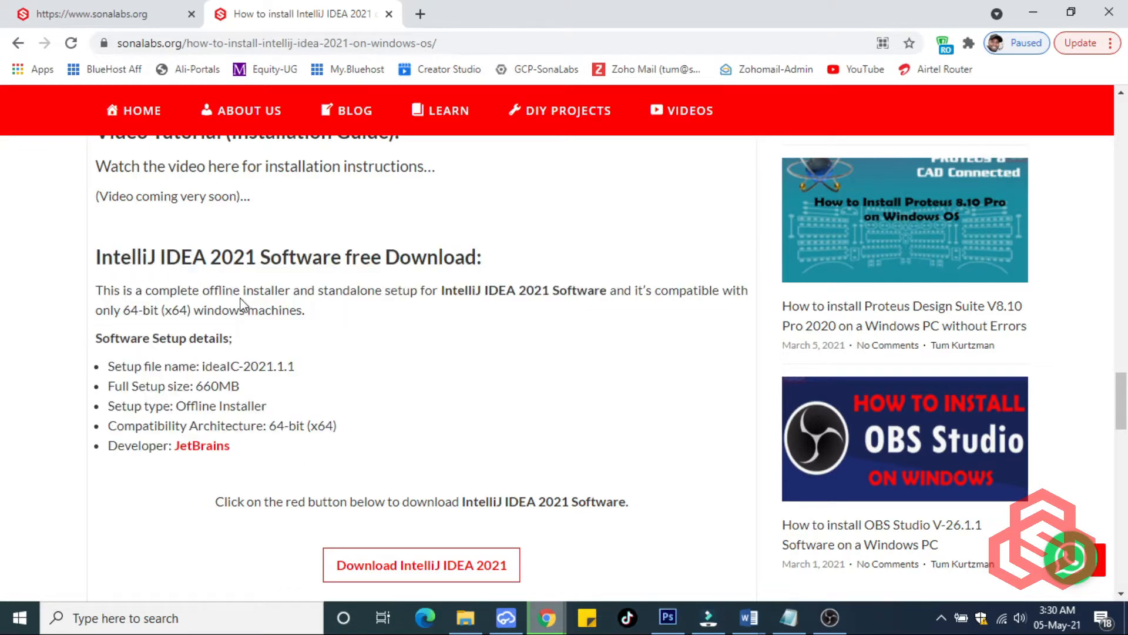
- Open the article's Download IntelliJ IDEA 2021 link in a new tab and switch to that tab
scroll(557, 395, down, 4)
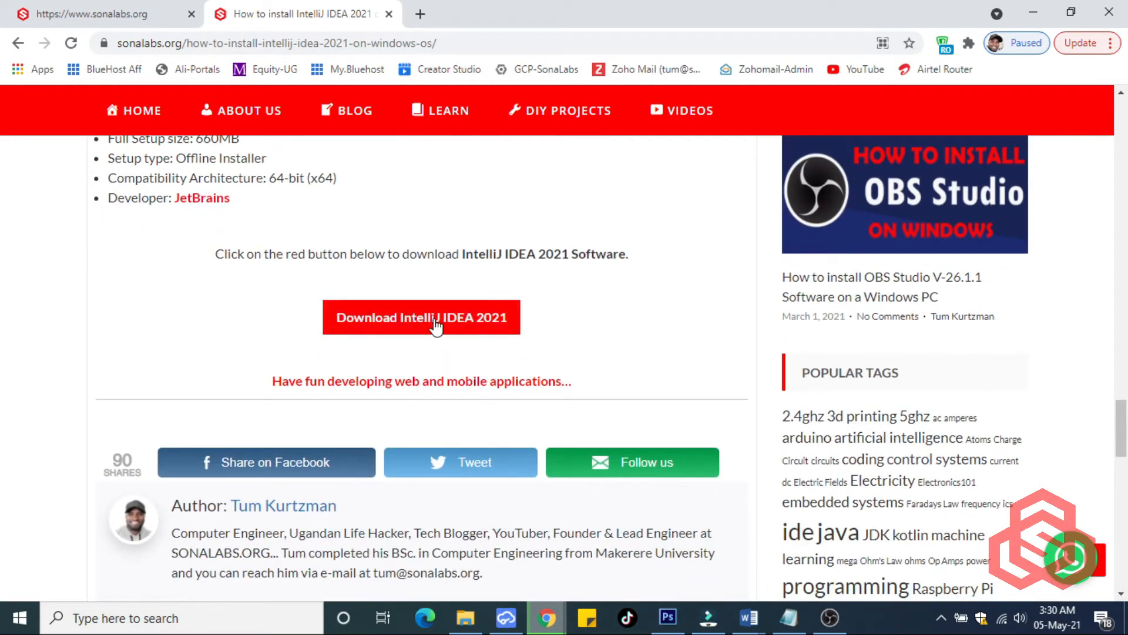
right_click(434, 318)
click(474, 327)
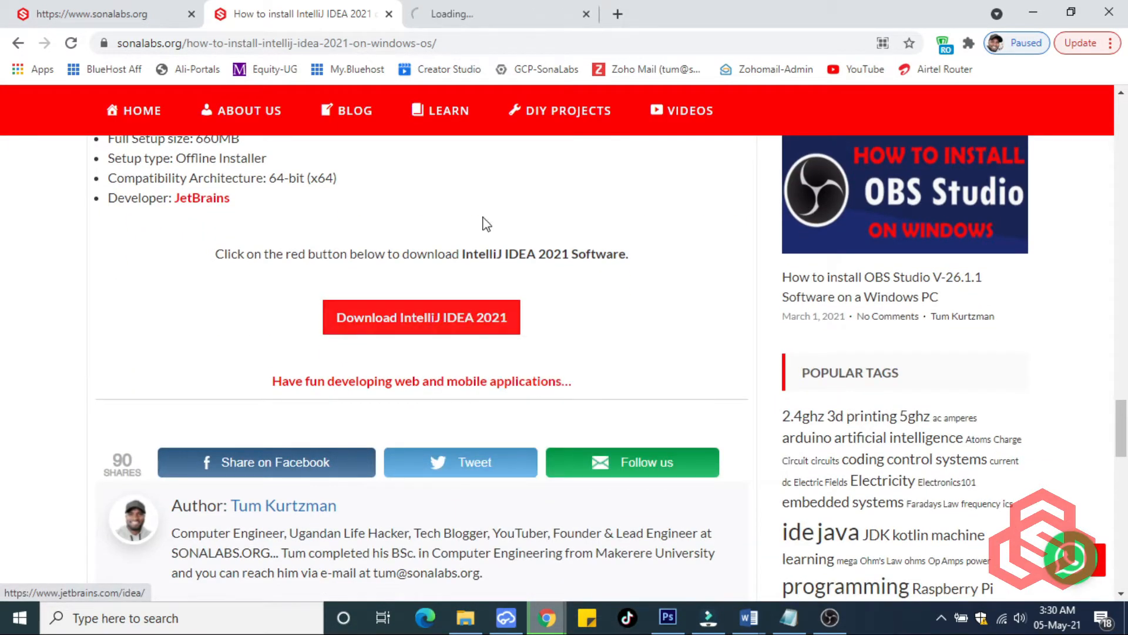
click(479, 15)
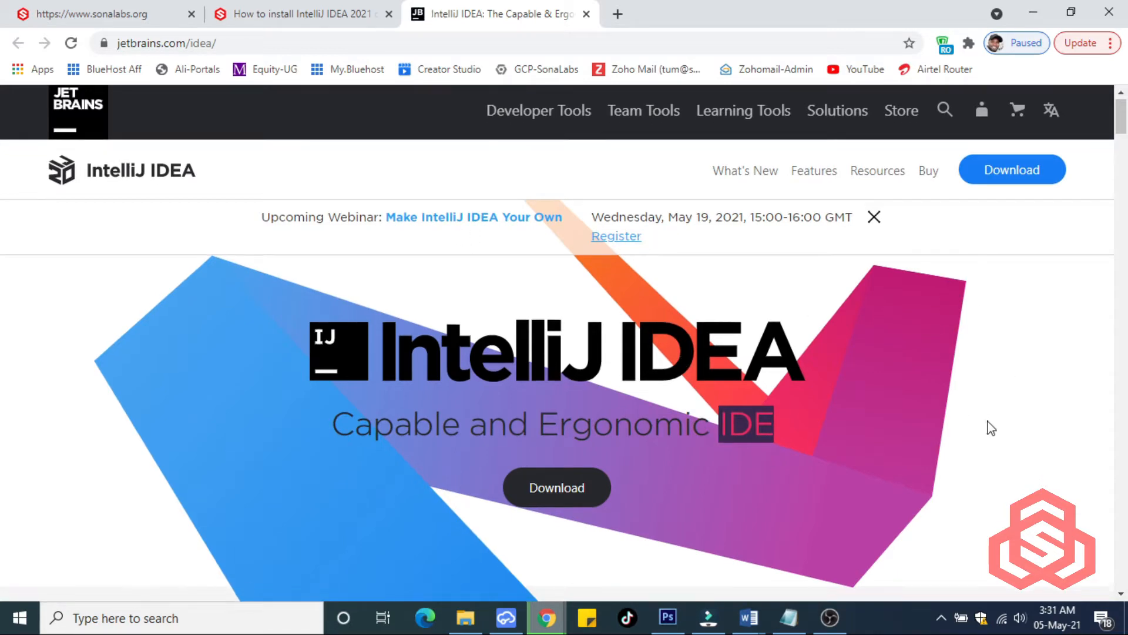
- Look through the IntelliJ IDEA product page, covering coding assistance, testimonials, built-in tools, supported frameworks and new features
scroll(991, 428, down, 4)
scroll(991, 452, down, 5)
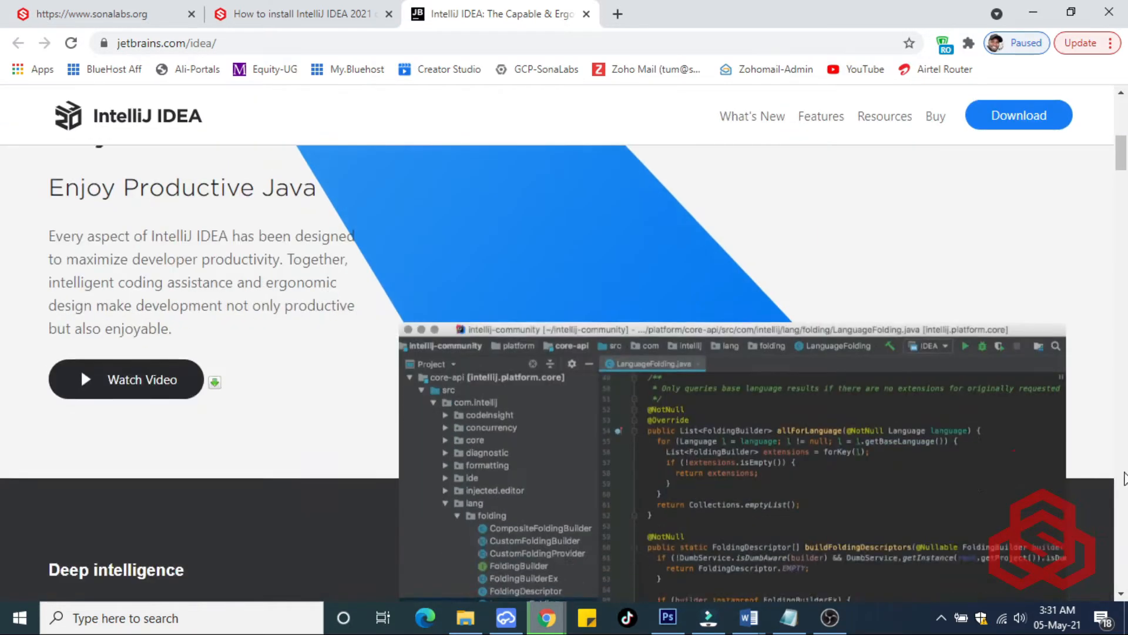
scroll(989, 331, down, 17)
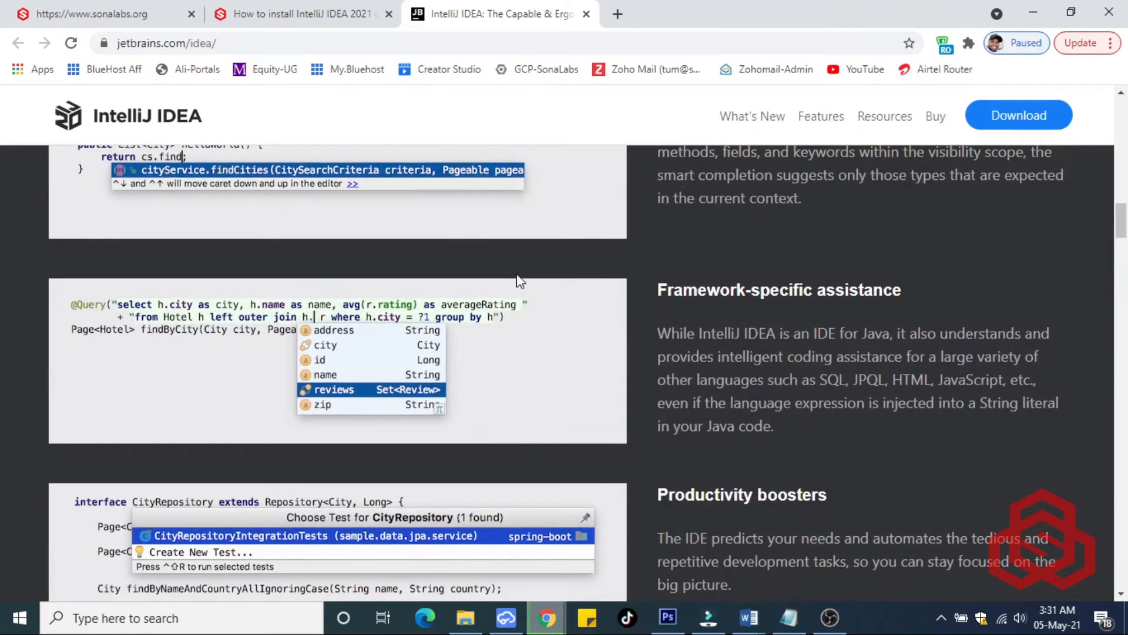
scroll(612, 339, down, 10)
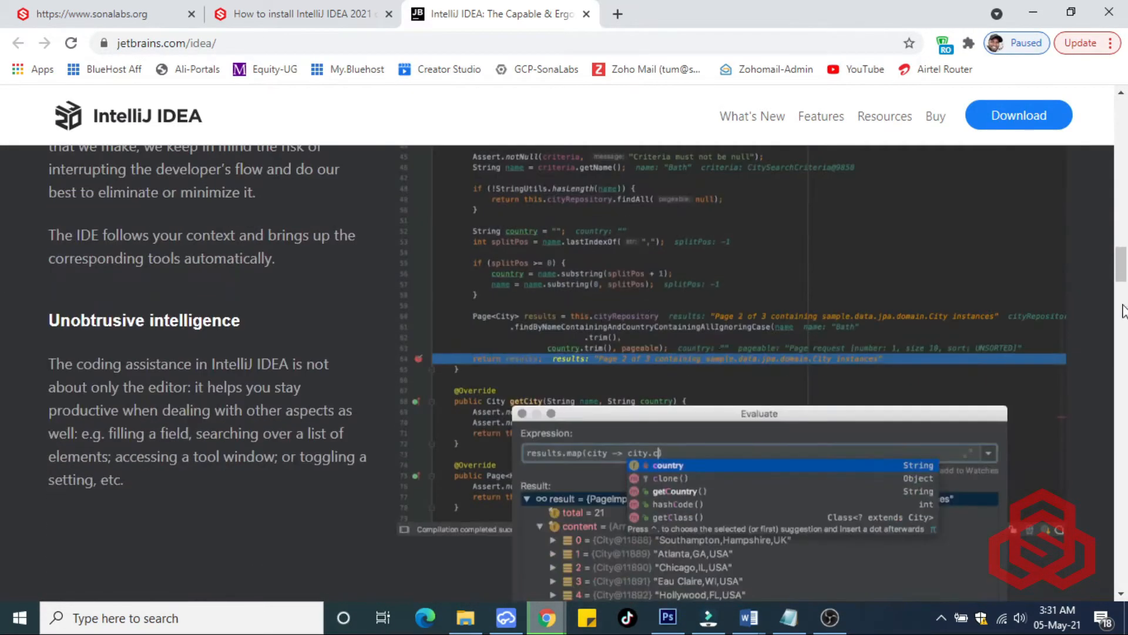
scroll(774, 305, down, 10)
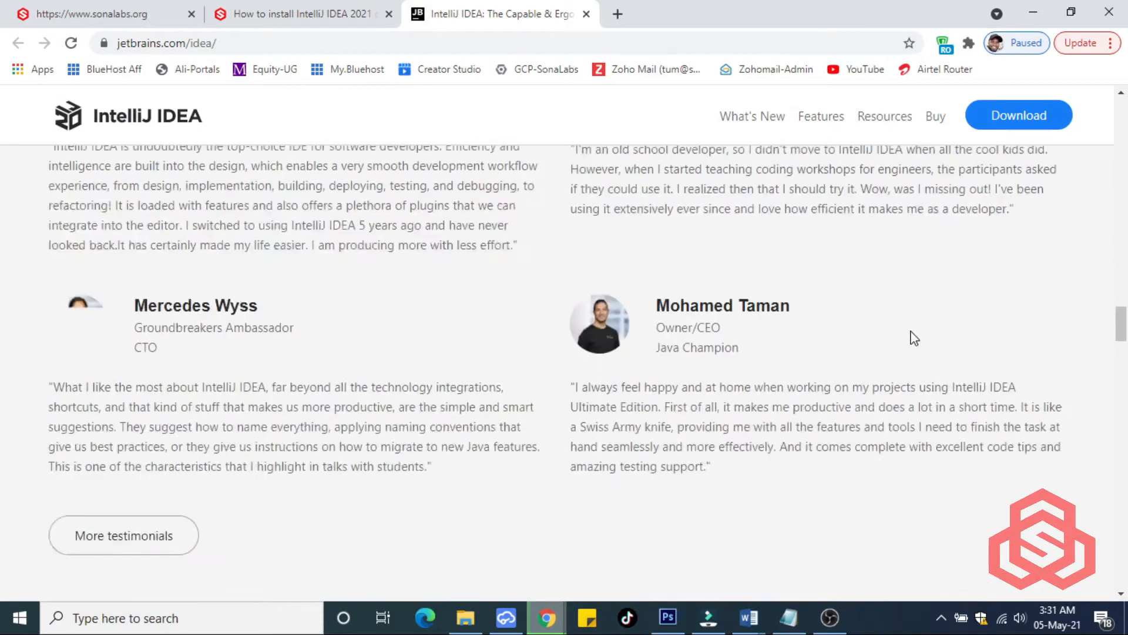
scroll(915, 339, down, 10)
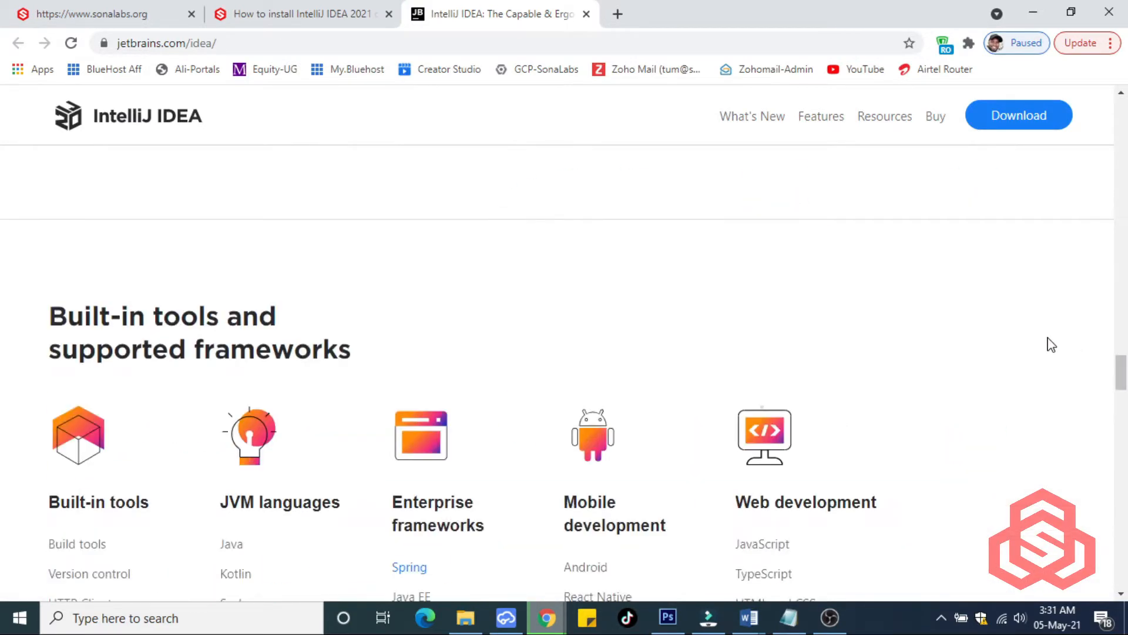
scroll(1052, 344, down, 5)
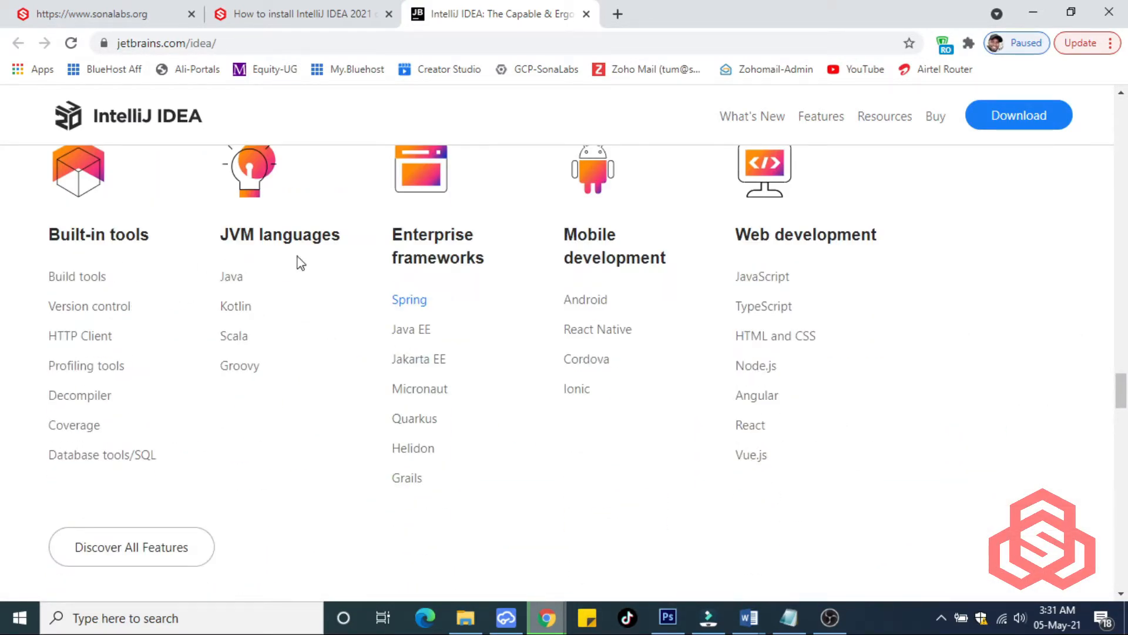
scroll(952, 282, down, 8)
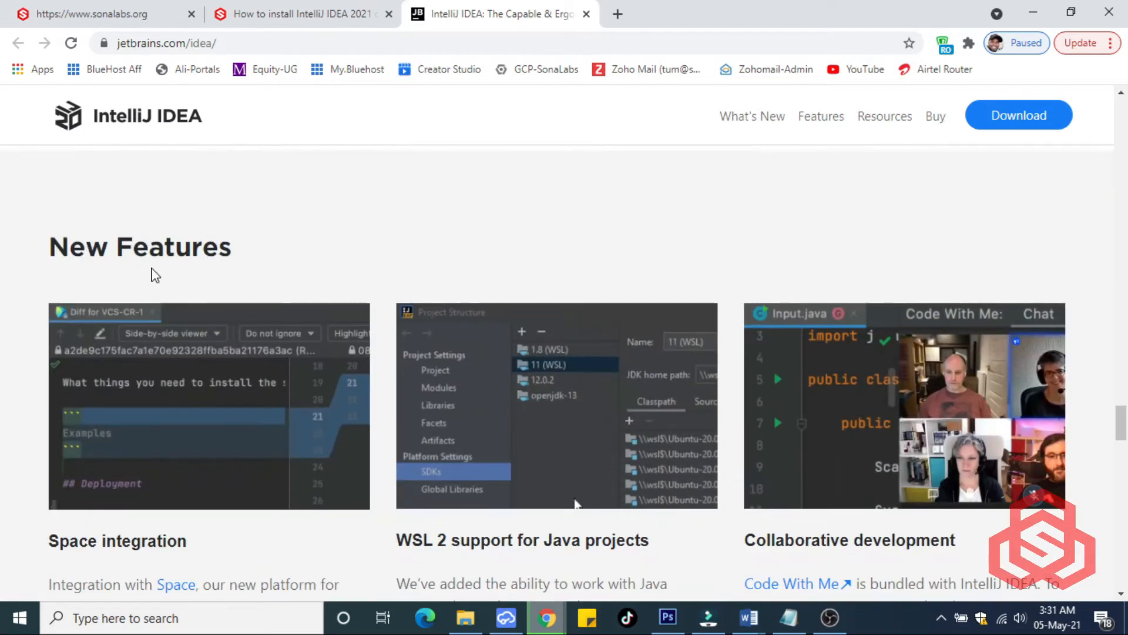
scroll(173, 355, down, 3)
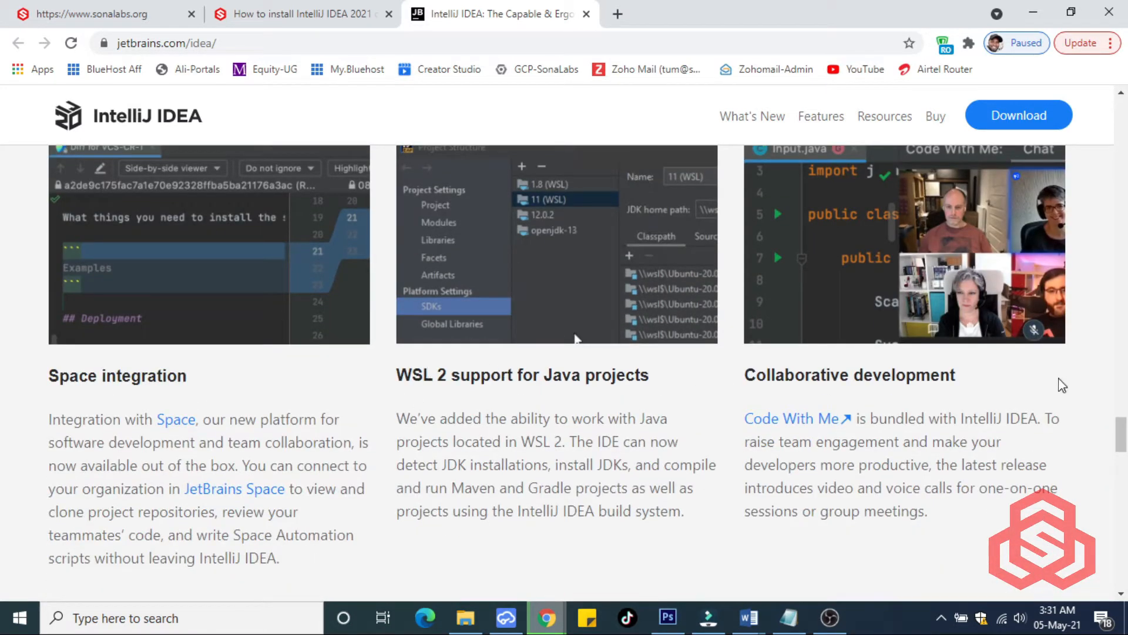
- Compare the Ultimate and Community editions in the Choose Your Edition table and check their download options
scroll(1058, 385, down, 7)
scroll(1055, 386, down, 2)
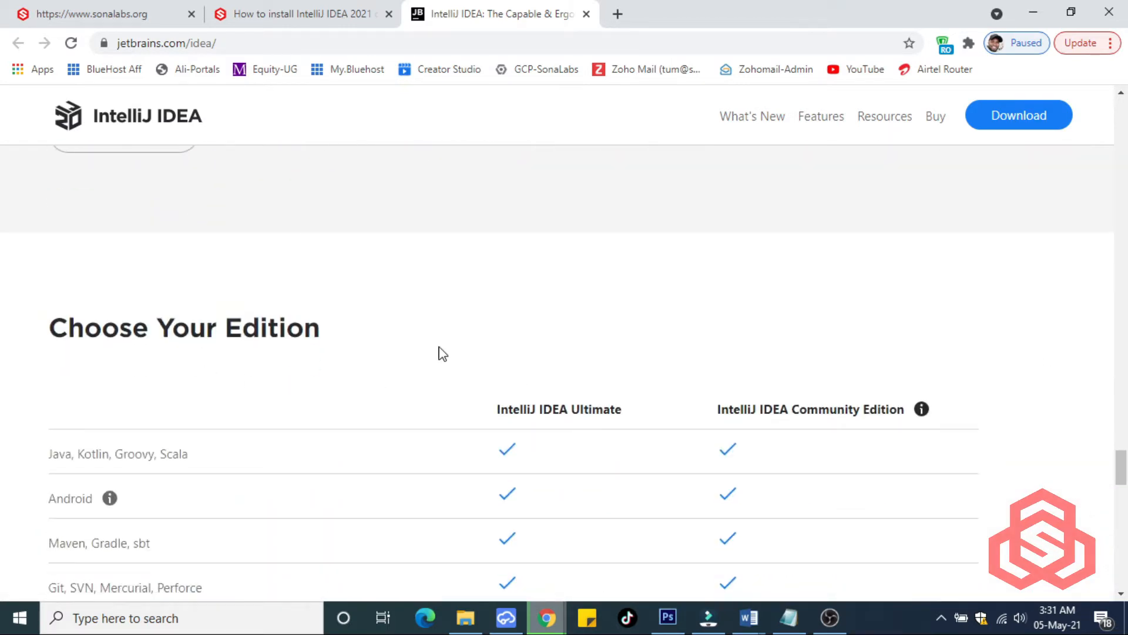
scroll(967, 377, down, 3)
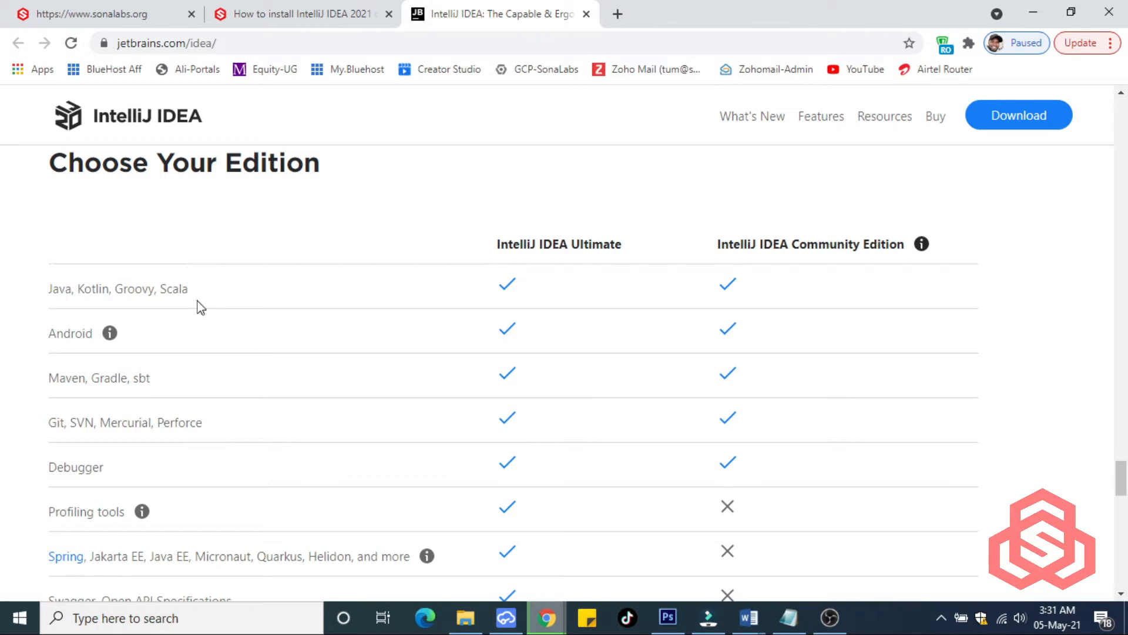
scroll(523, 288, down, 3)
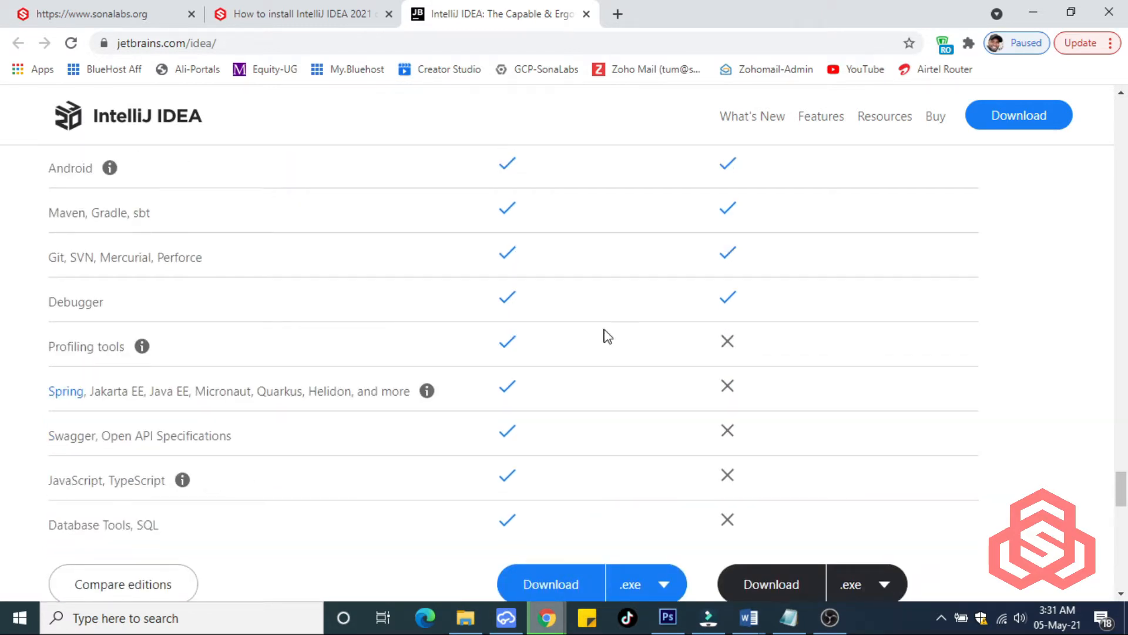
scroll(929, 423, down, 3)
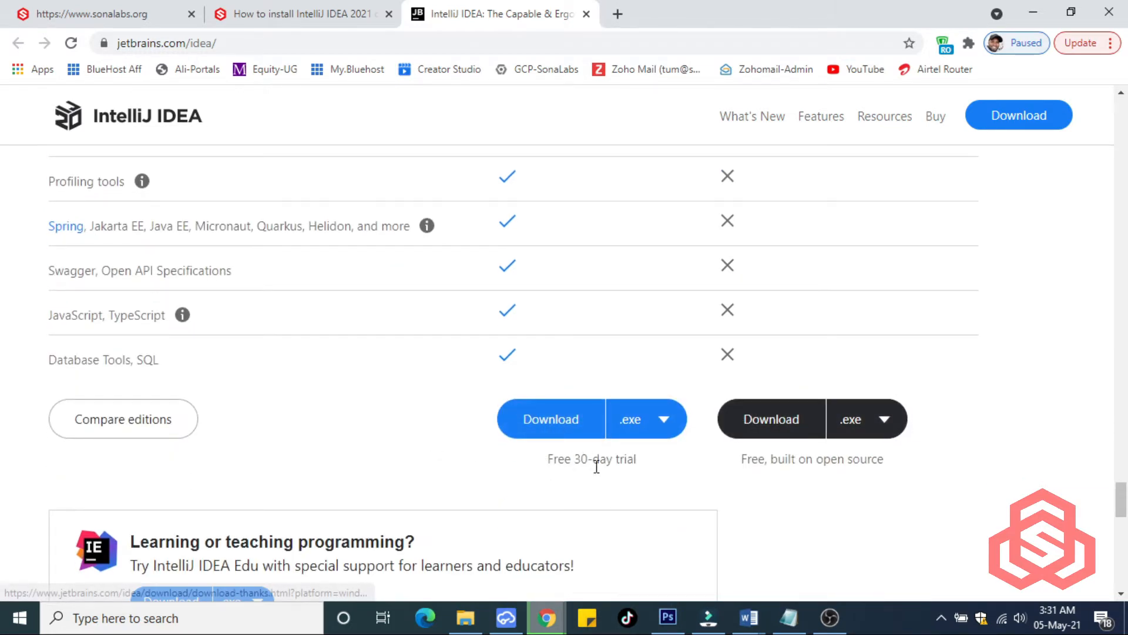
scroll(910, 470, down, 4)
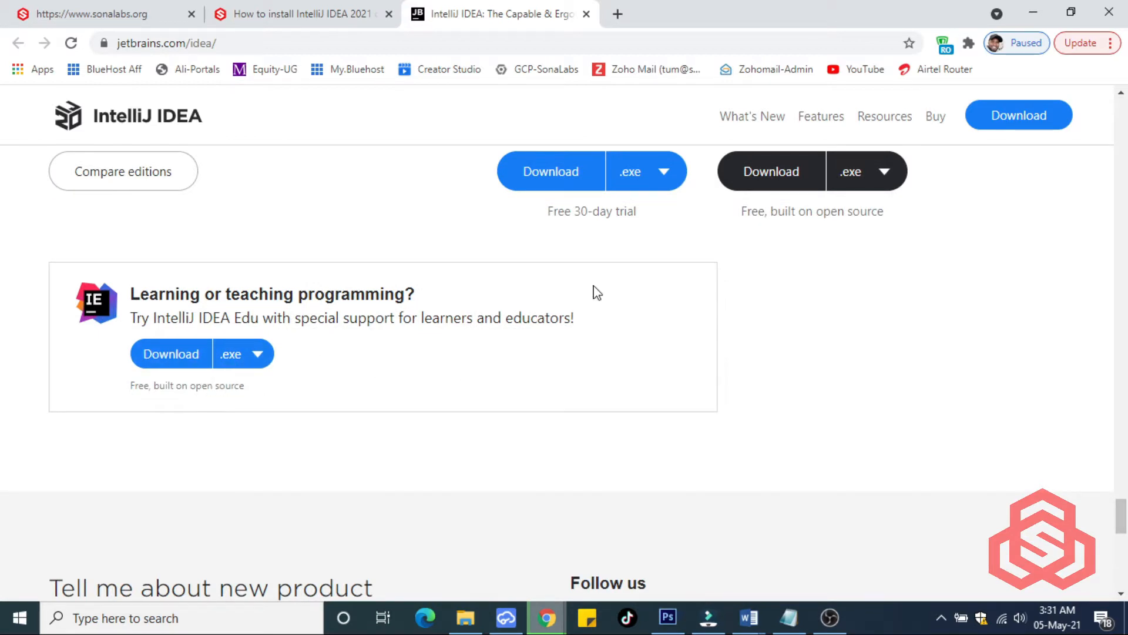
- Open the IntelliJ IDEA download page in a new tab and switch to it
right_click(1037, 115)
click(953, 123)
click(703, 17)
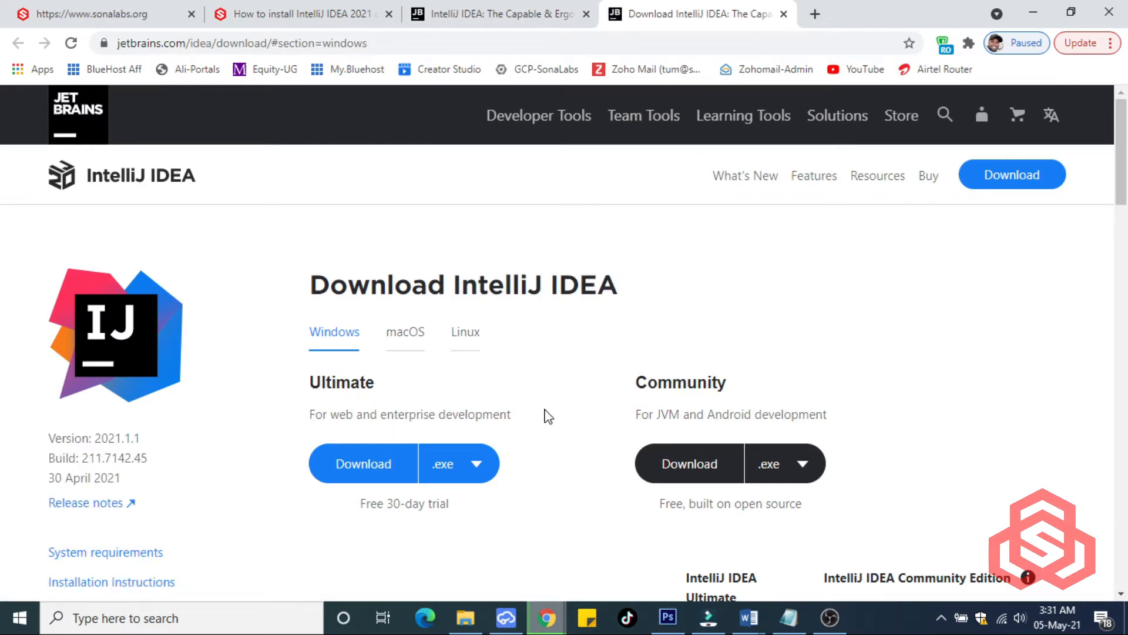
- Check the Windows download page's edition comparison and download the Community edition as an .exe installer
scroll(544, 416, down, 1)
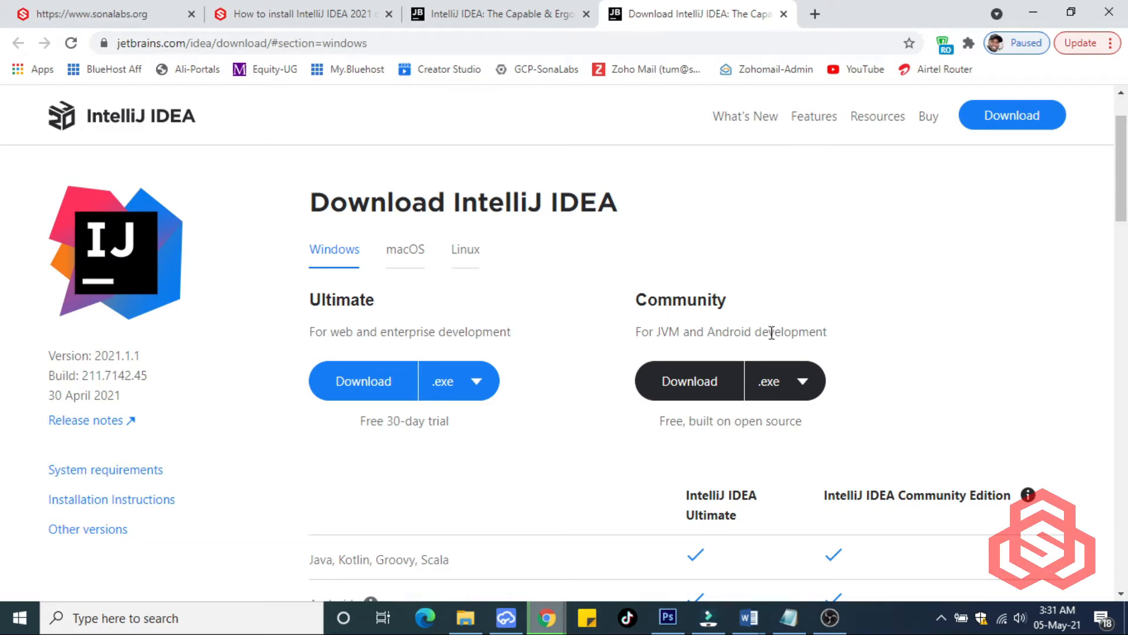
scroll(964, 332, down, 7)
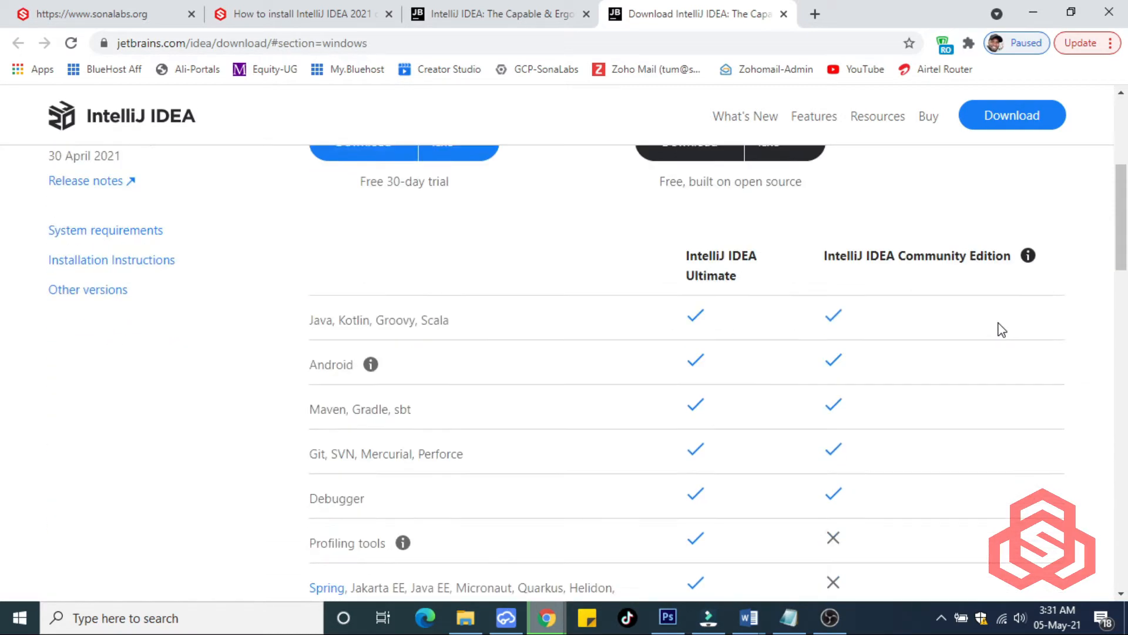
scroll(892, 395, down, 9)
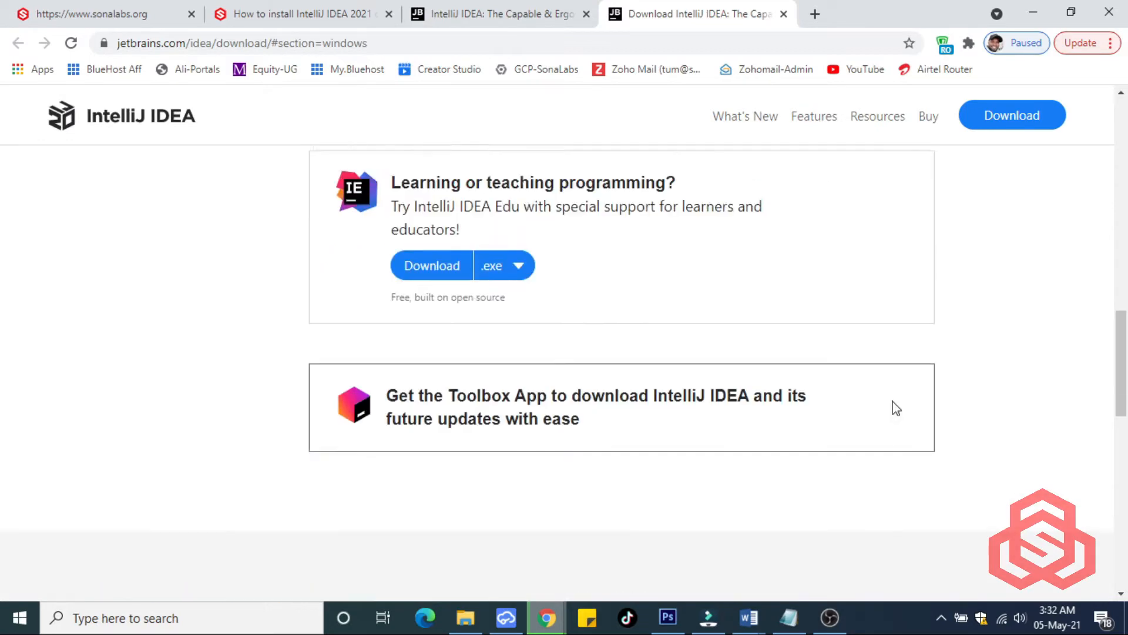
scroll(893, 404, up, 14)
scroll(893, 382, up, 3)
scroll(742, 332, down, 3)
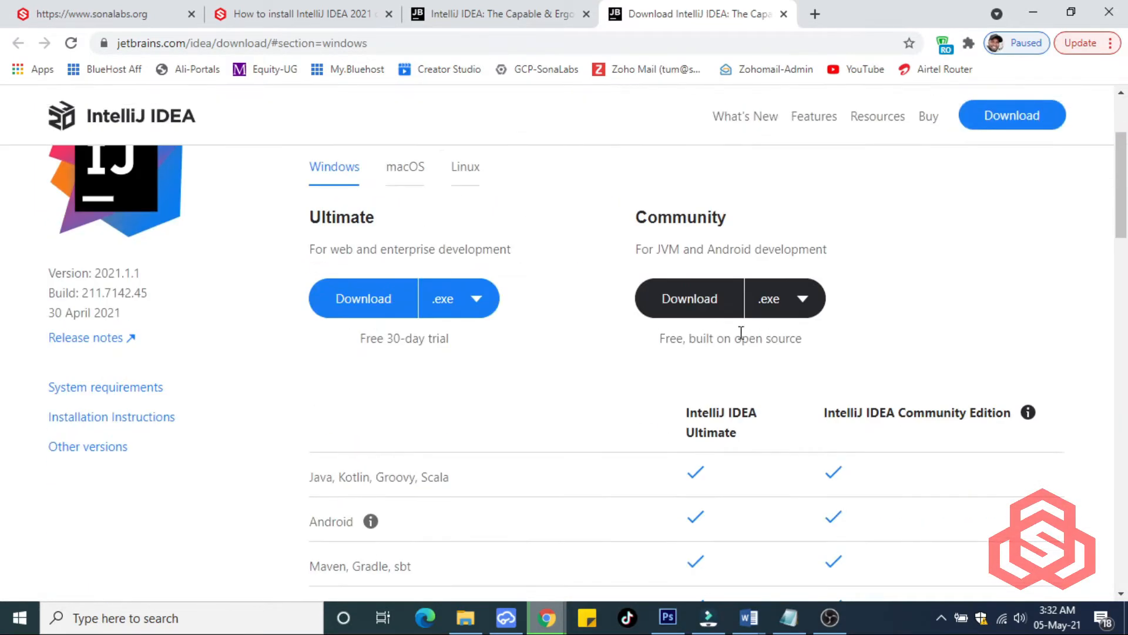
click(700, 301)
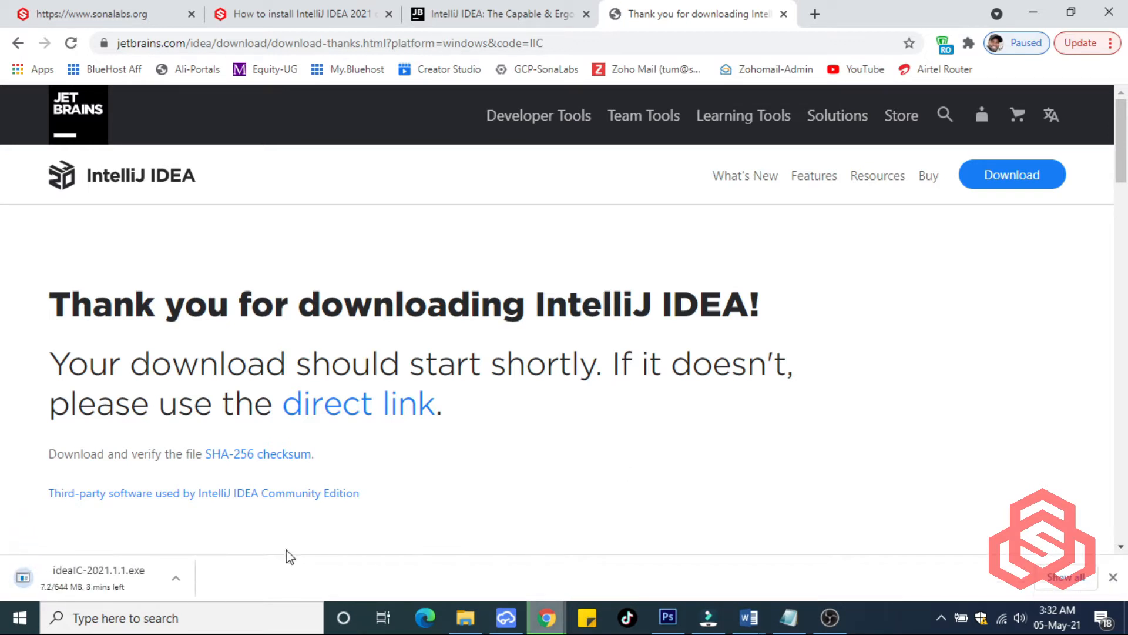
- Pause the ideaIC-2021.1.1.exe download and minimize the browser window
click(176, 578)
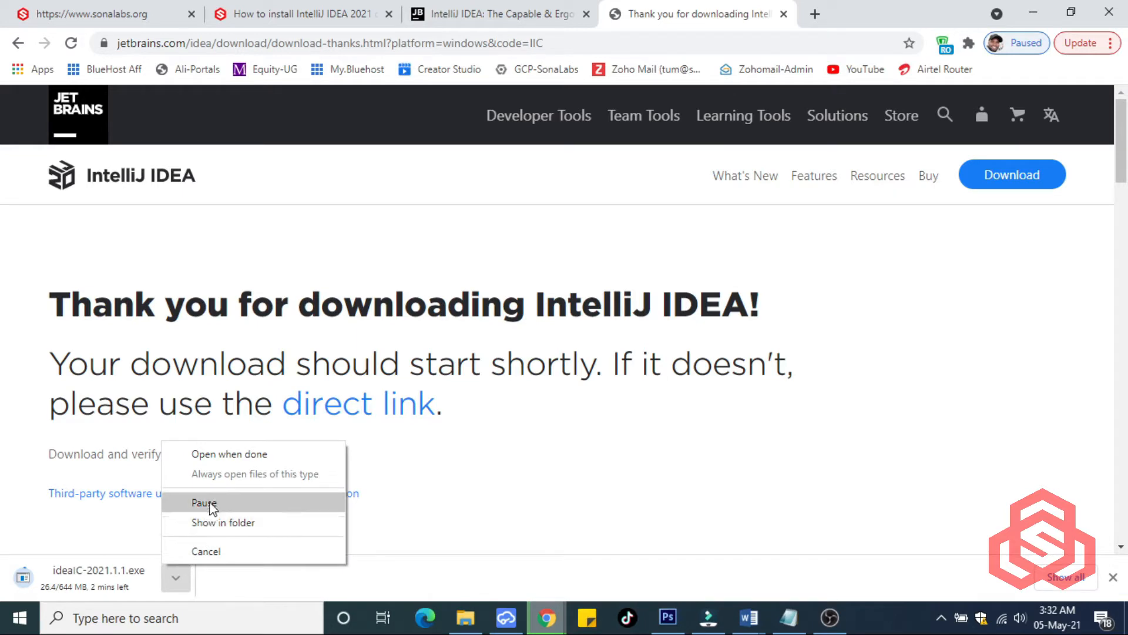
click(206, 503)
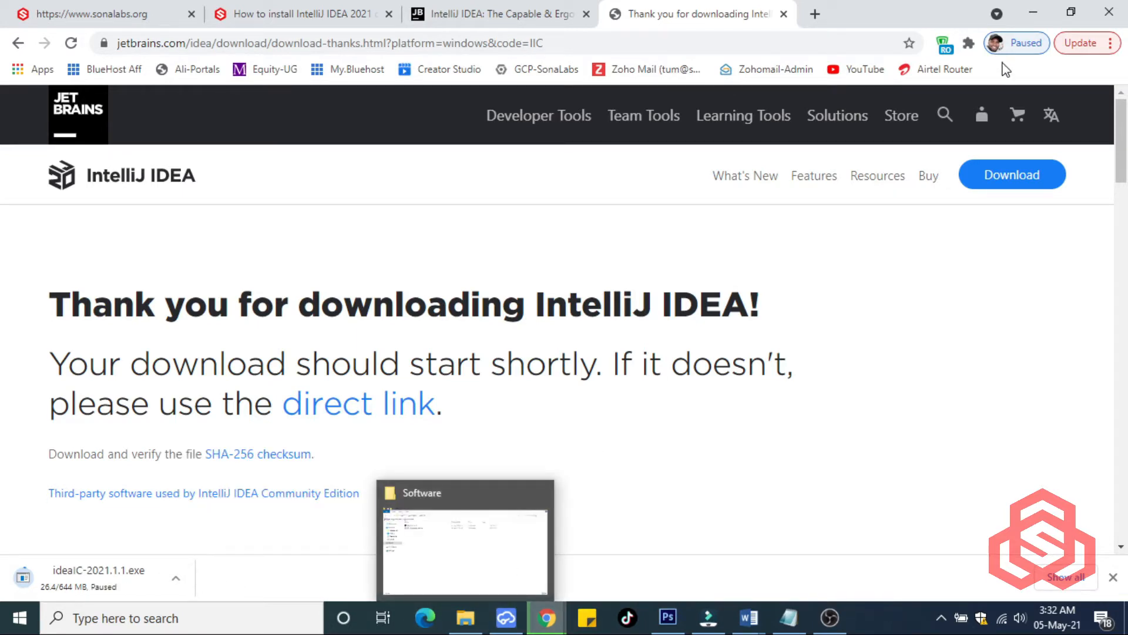
click(1033, 12)
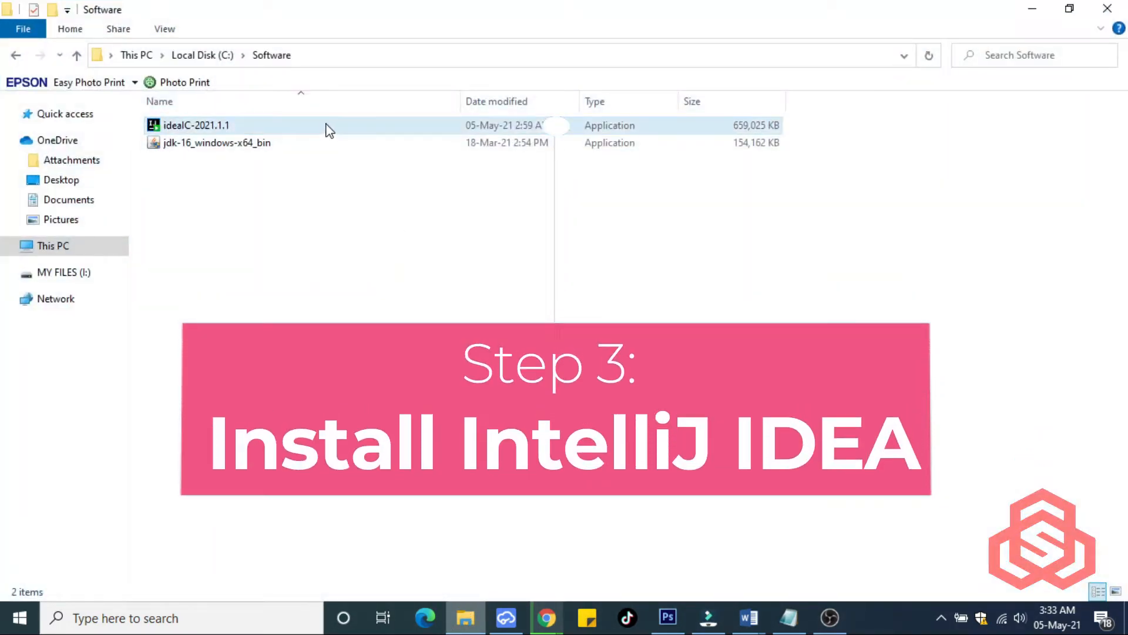
- Run the ideaIC-2021.1.1 installer from the Software folder and clear the folder window out of the way
click(328, 129)
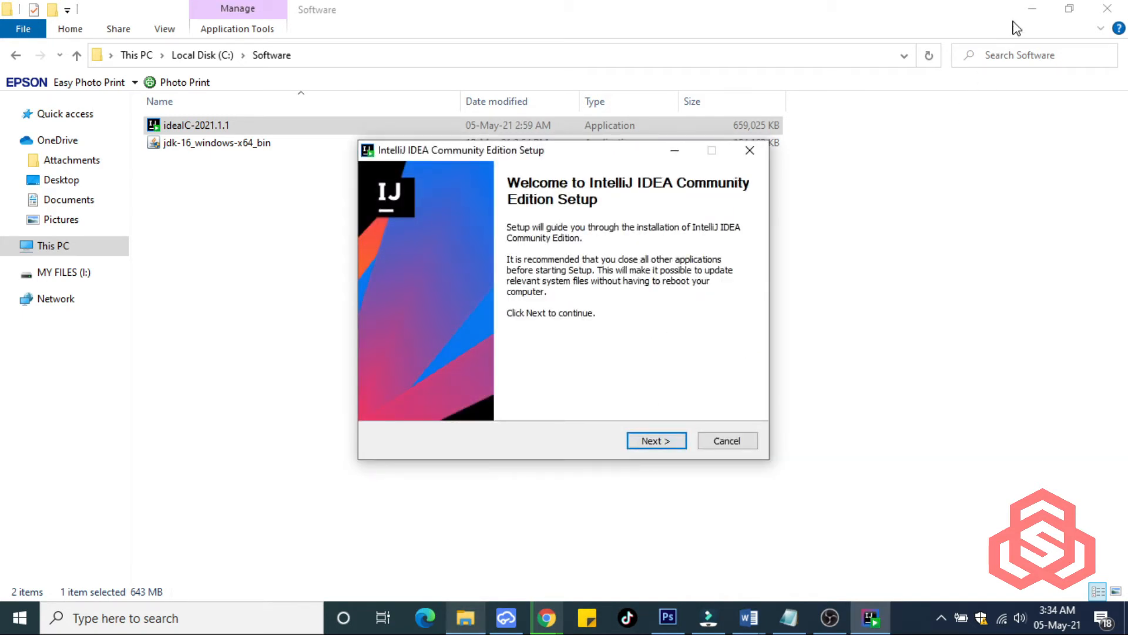
click(1033, 9)
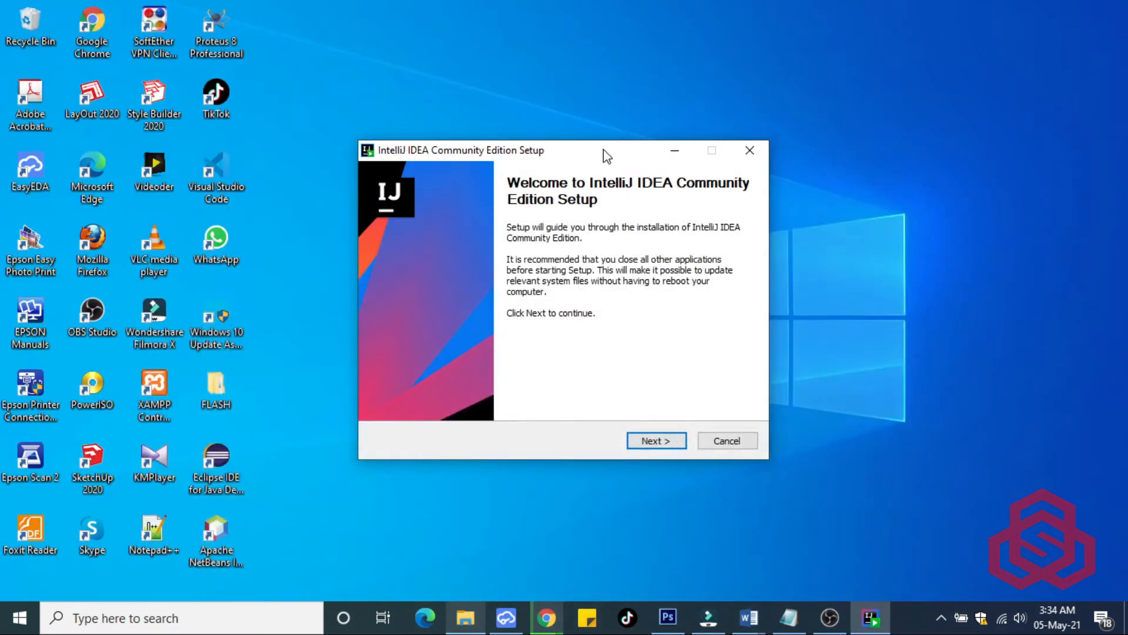
drag(607, 155, 629, 133)
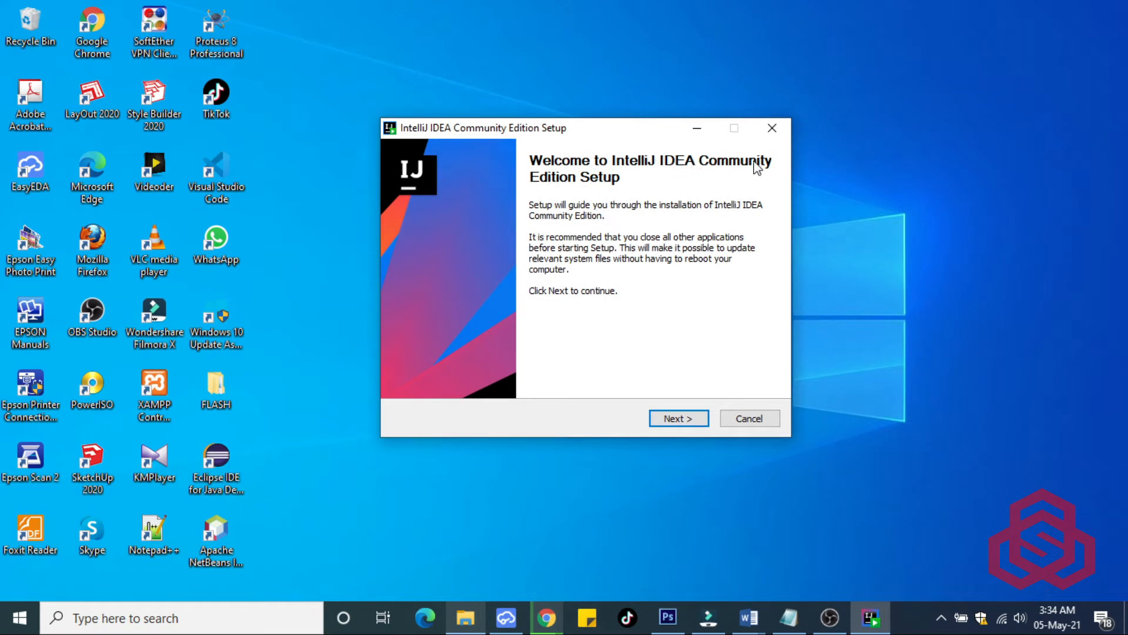
- Keep the default destination folder and enable the 64-bit launcher shortcut, "Open Folder as Project" and adding the launchers dir to the PATH
click(683, 421)
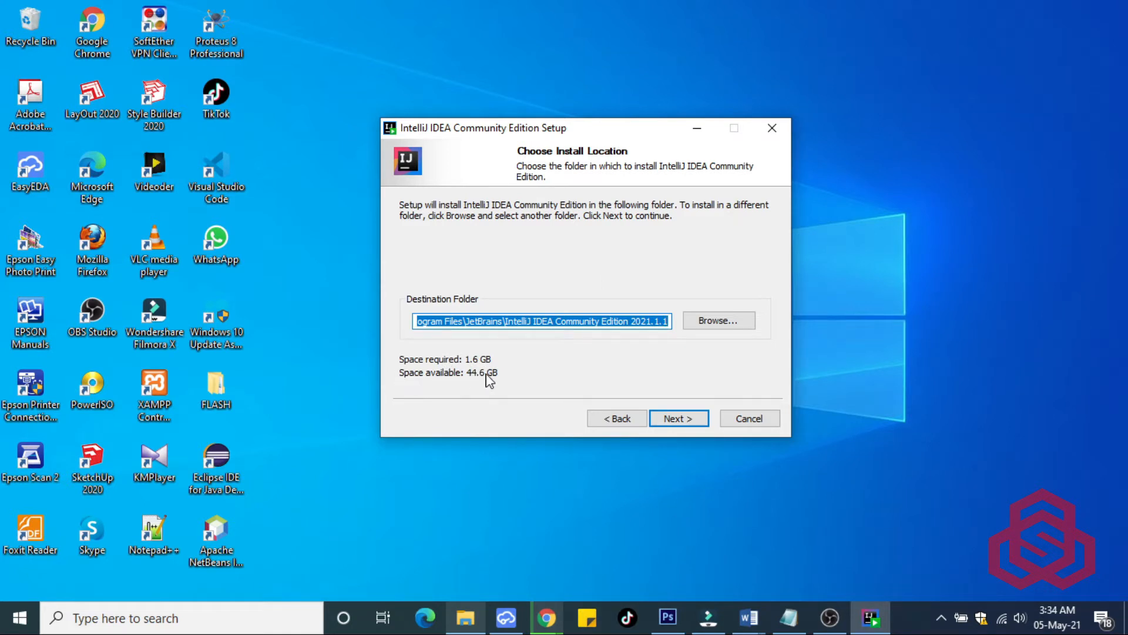
click(683, 419)
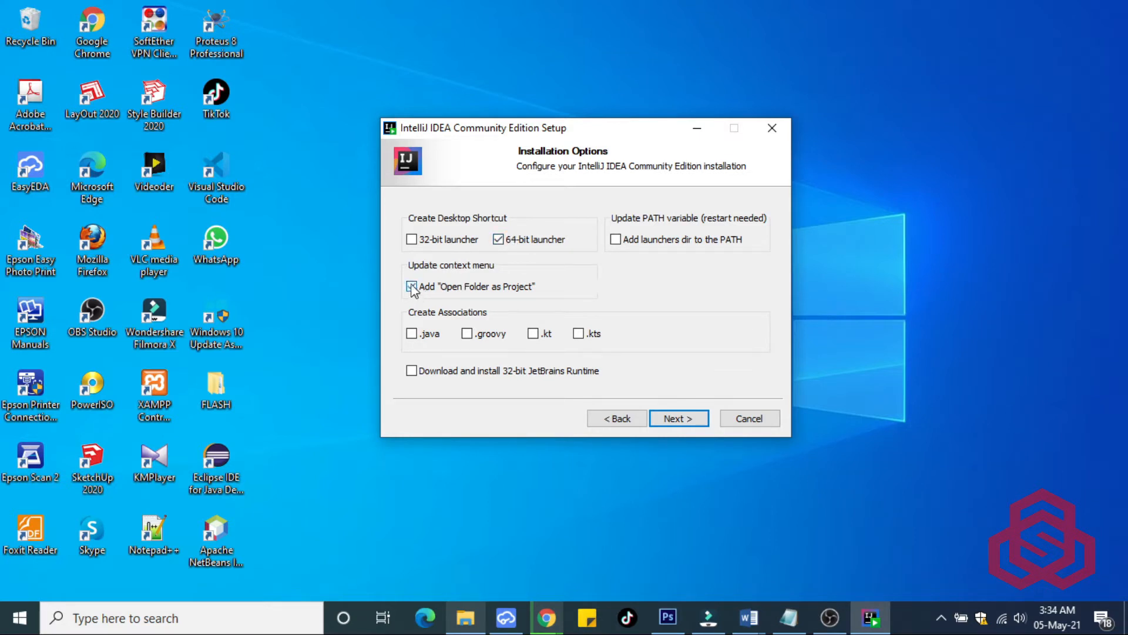
click(626, 241)
click(675, 418)
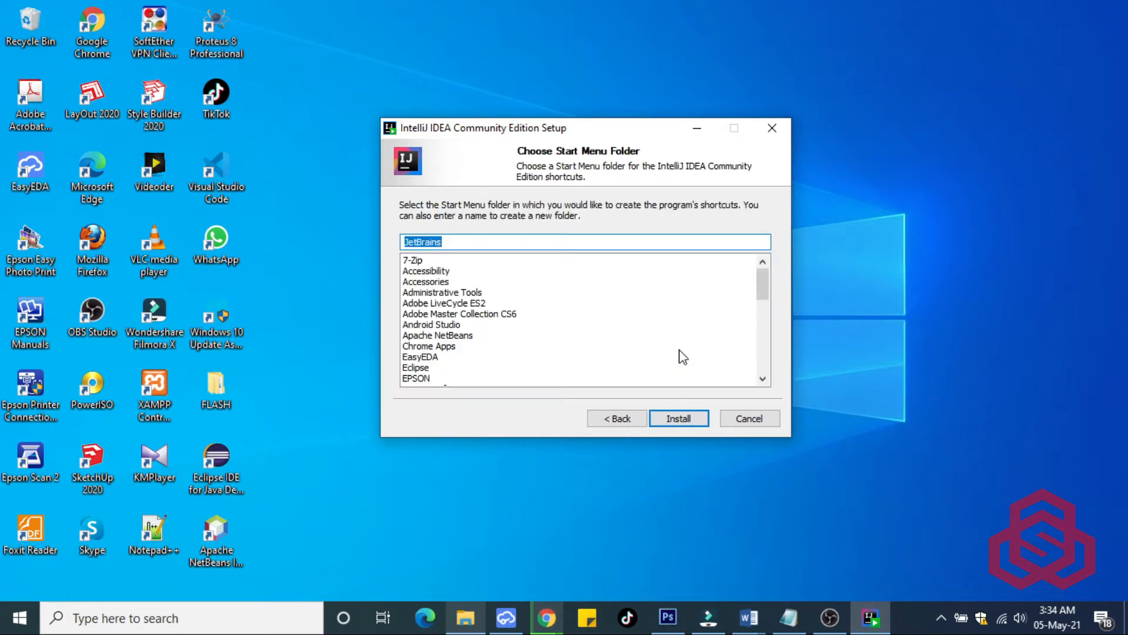
- Install with the JetBrains Start Menu folder and finish setup with the "I want to manually reboot later" option
click(697, 420)
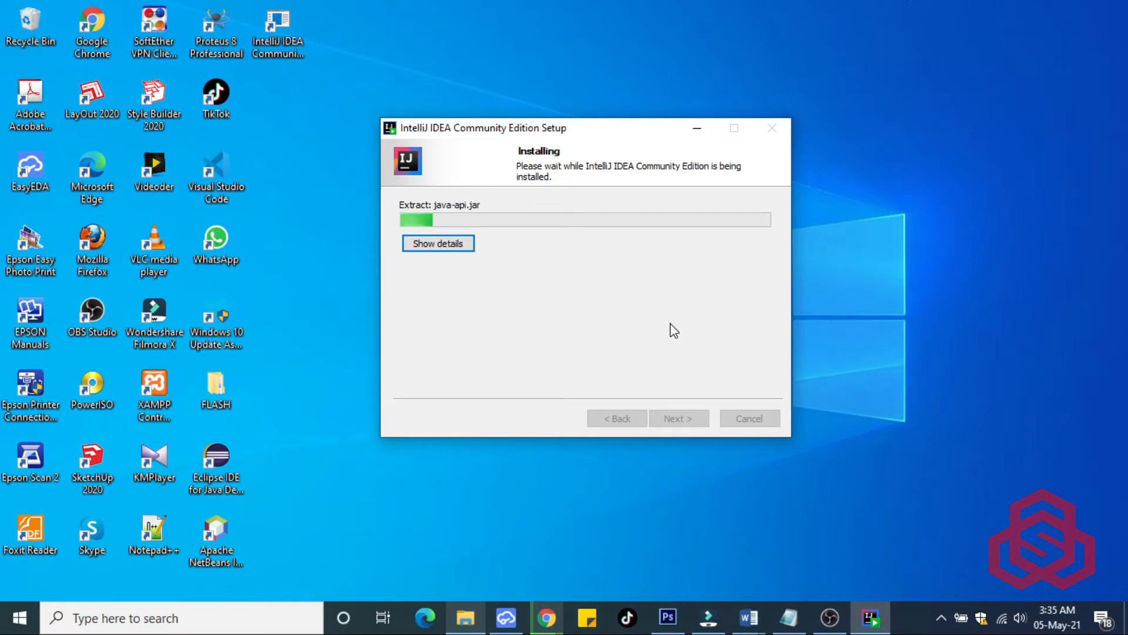
drag(634, 126, 693, 123)
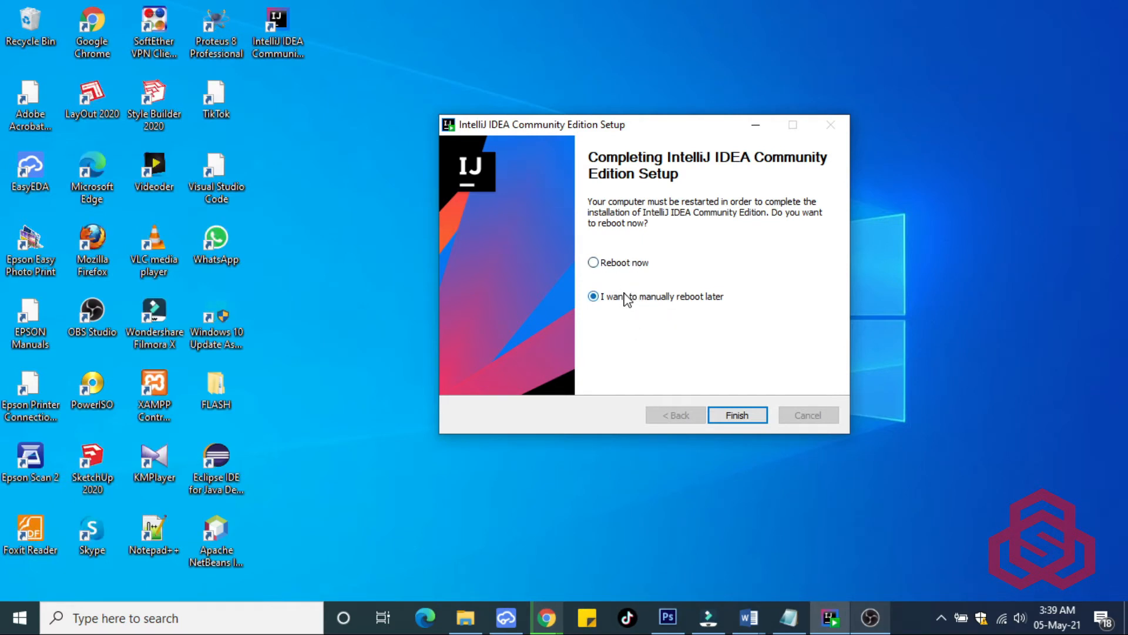
click(737, 415)
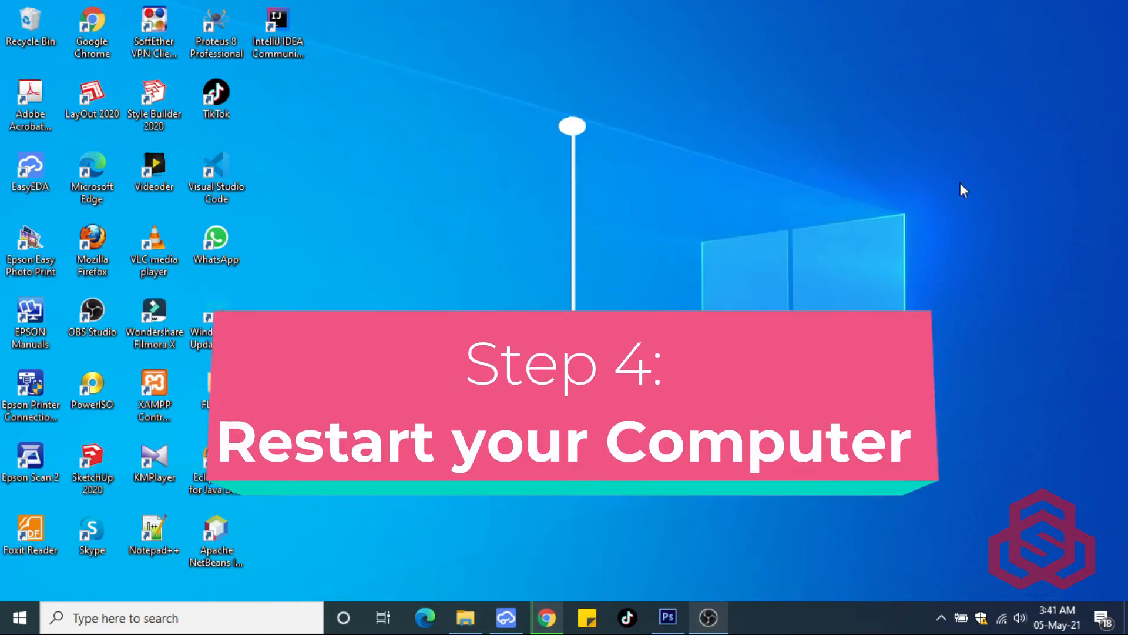
- Restart the computer to complete the IntelliJ IDEA installation
click(20, 617)
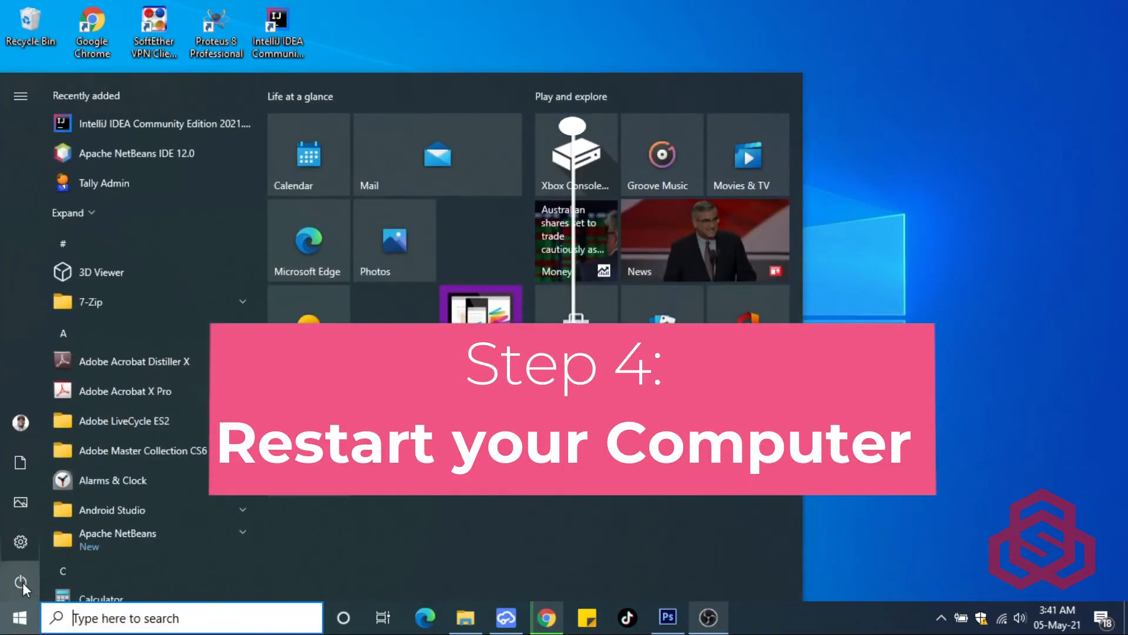
click(22, 582)
click(71, 544)
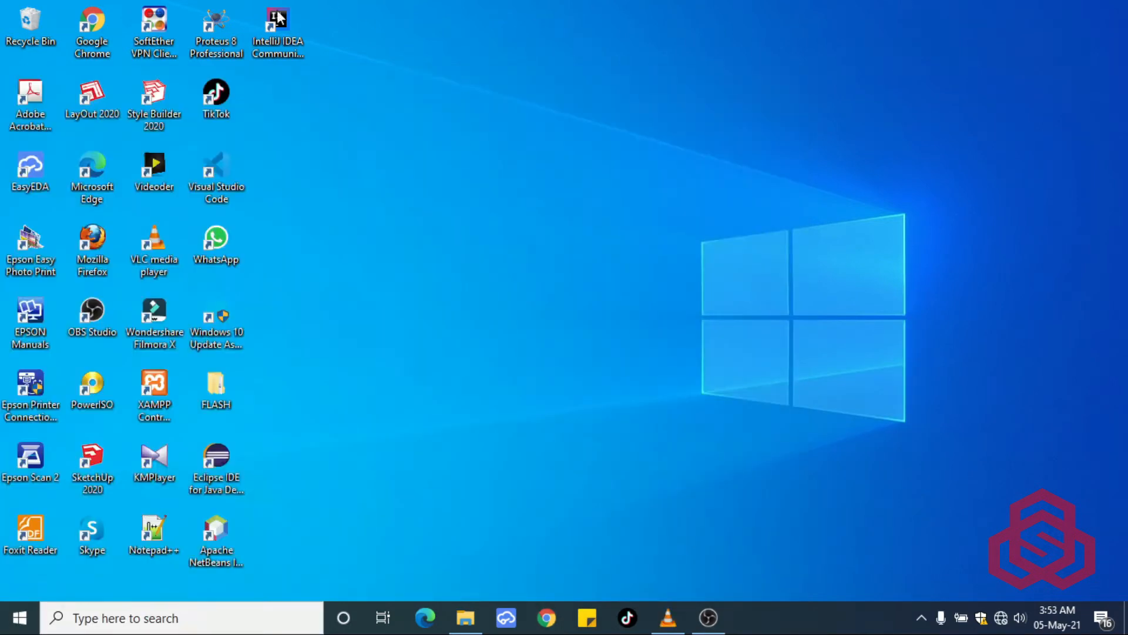
- Launch IntelliJ IDEA Community Edition from the desktop, accept the User Agreement and decline sending anonymous statistics
double_click(278, 20)
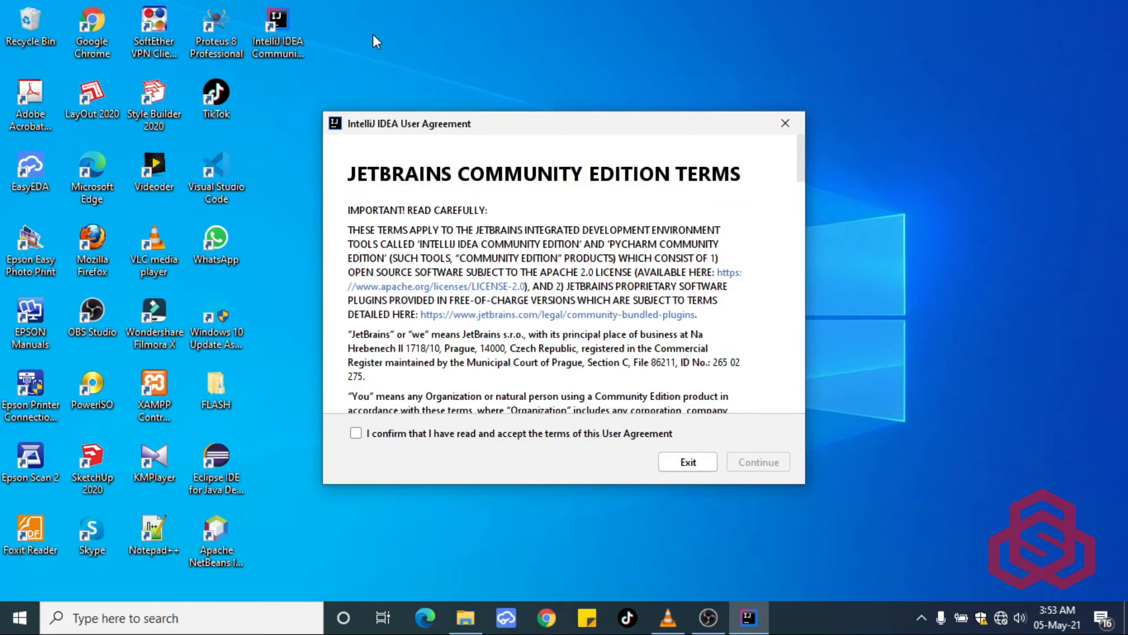
click(356, 433)
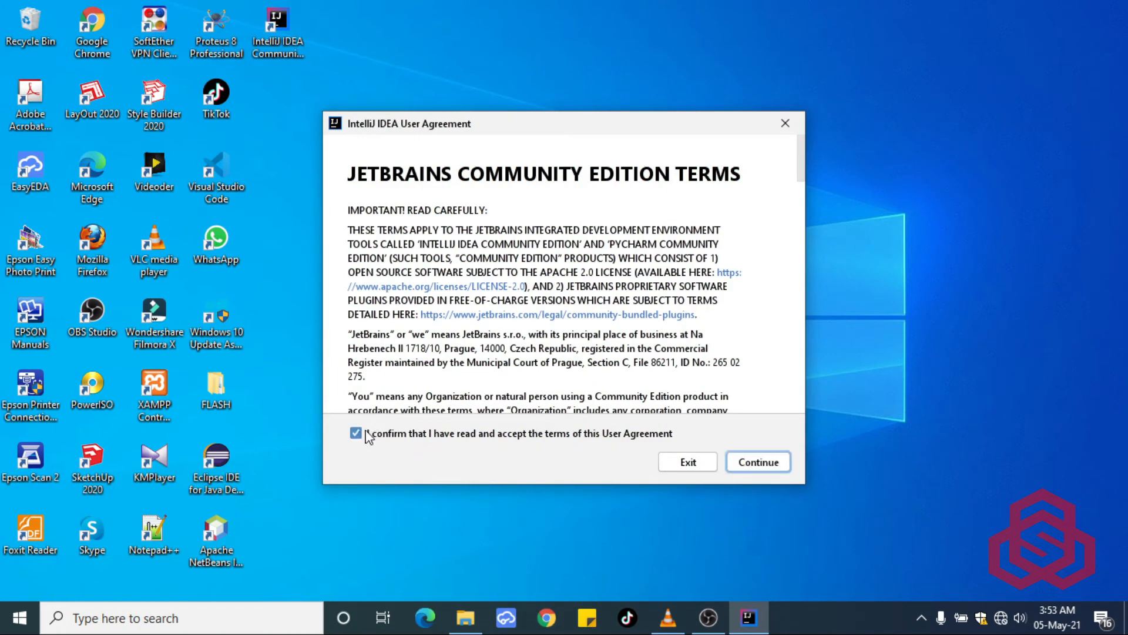
click(754, 461)
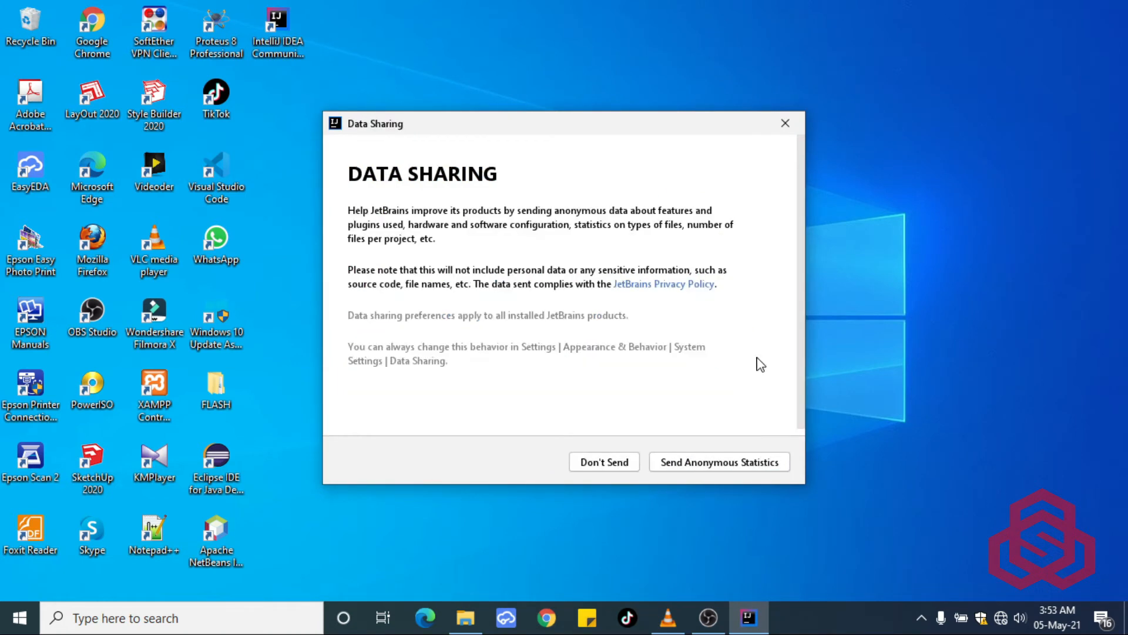
click(597, 465)
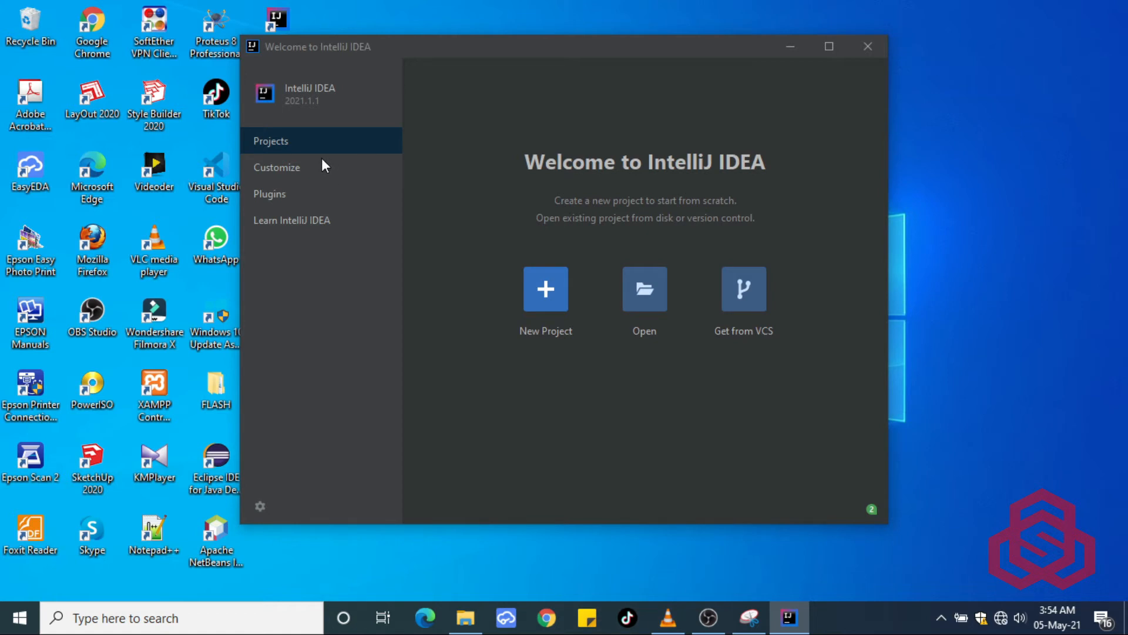
- Preview the High contrast, Darcula and Windows 10 Light color themes, set the theme to IntelliJ Light and return to the Projects page
click(309, 167)
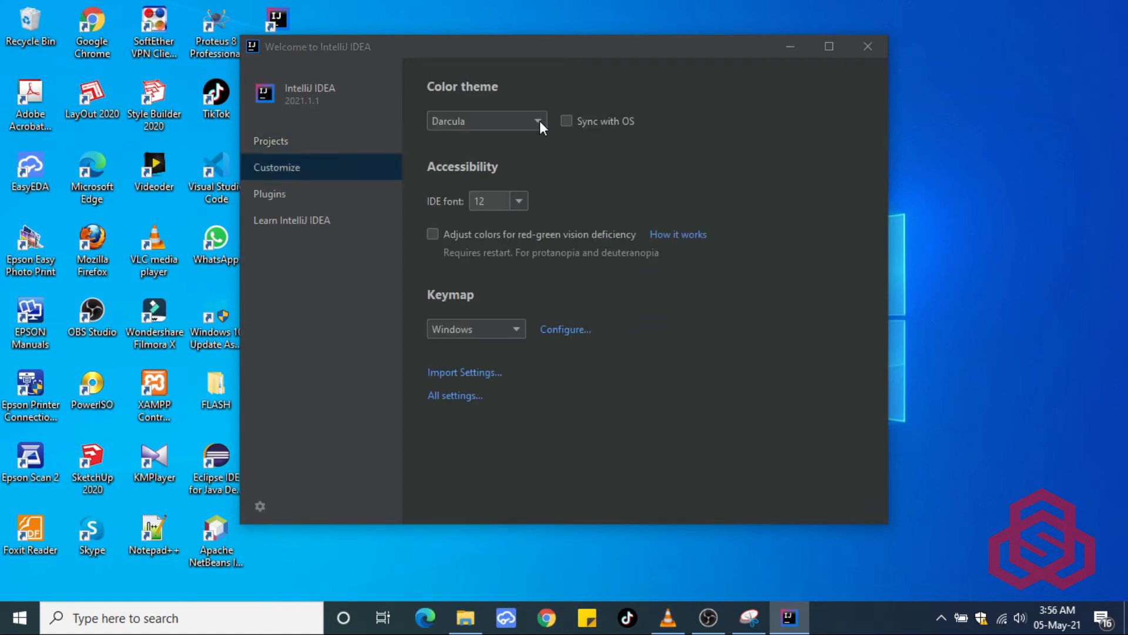
click(538, 122)
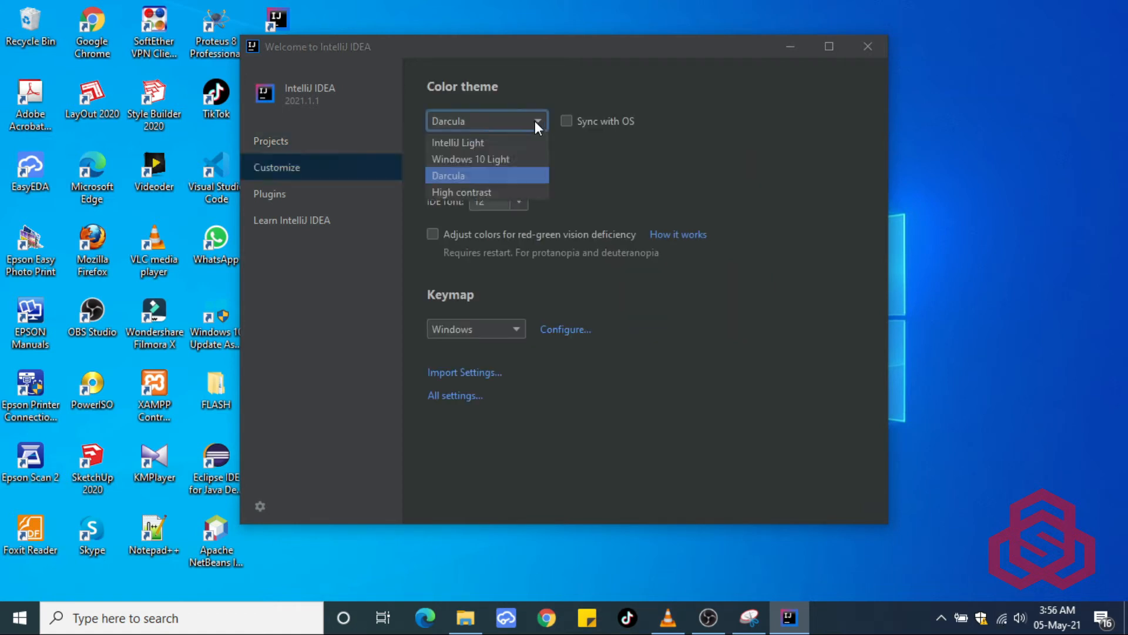
click(502, 192)
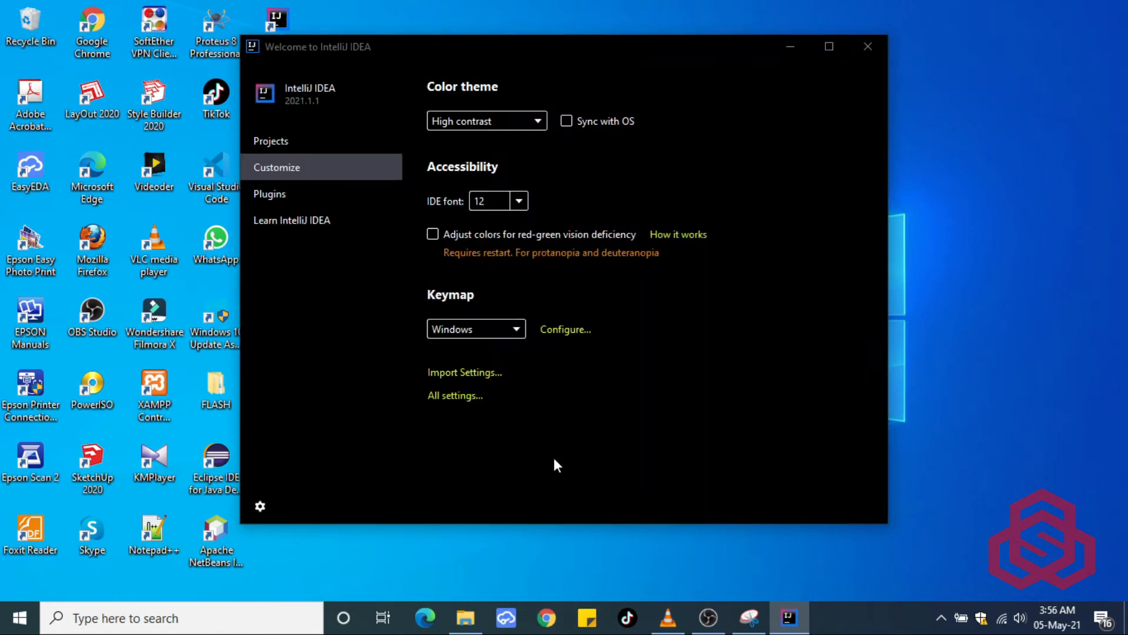
click(538, 121)
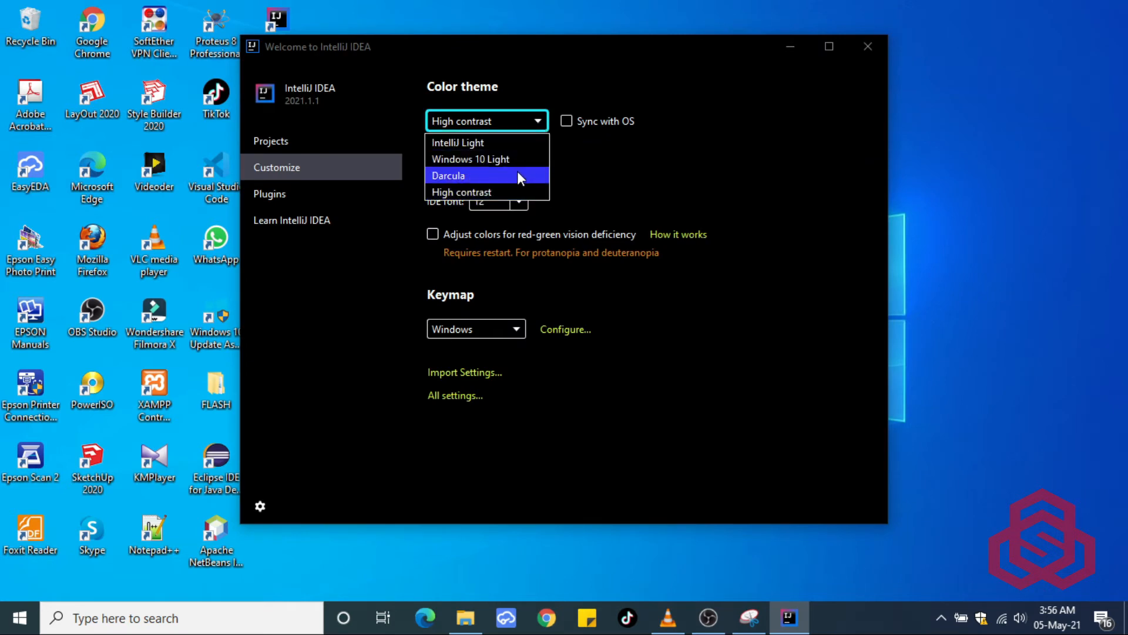
click(517, 171)
click(538, 121)
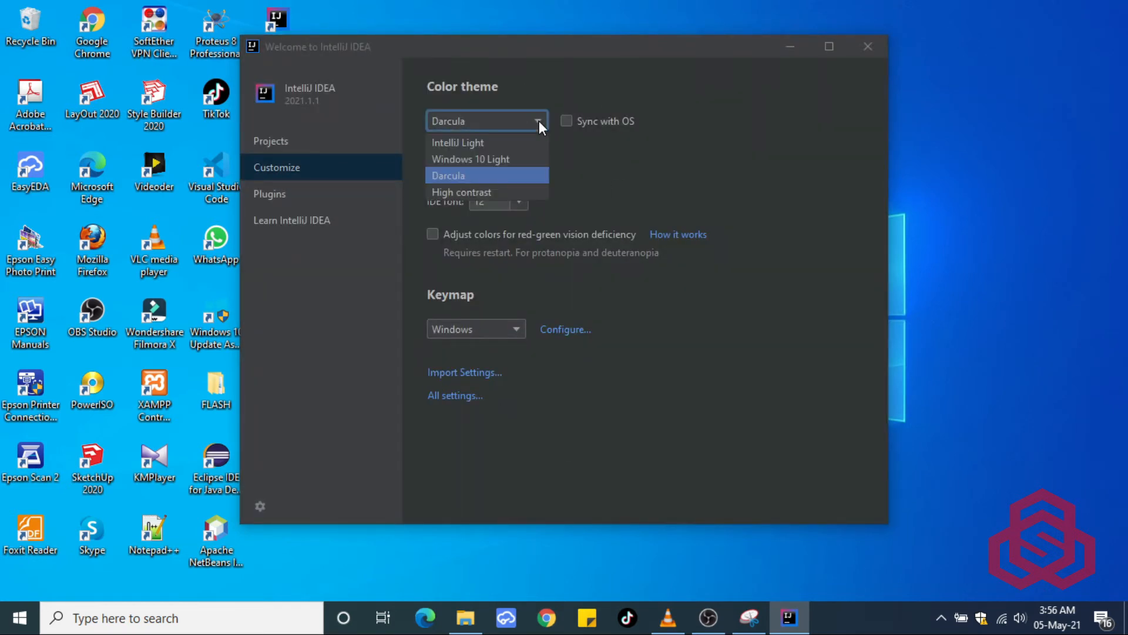
click(488, 154)
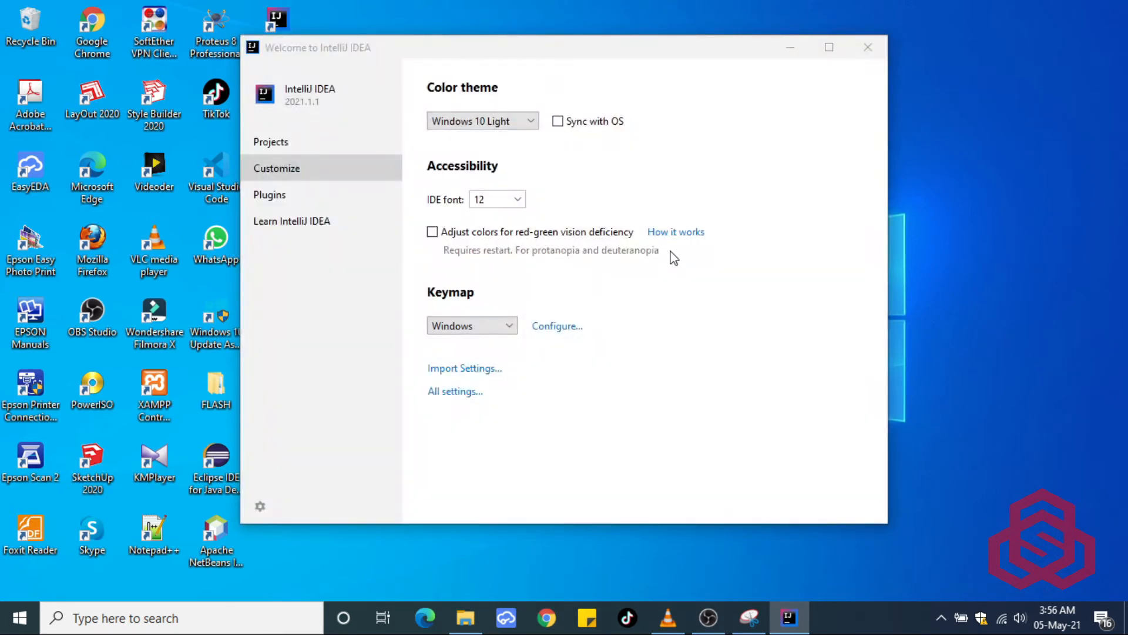
click(536, 123)
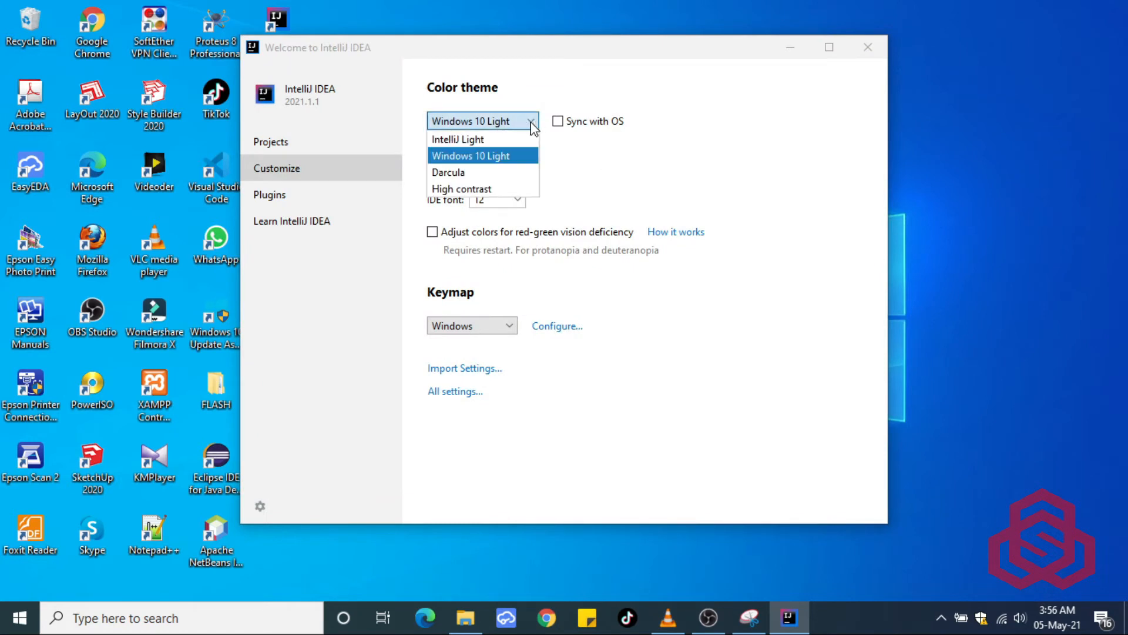
click(504, 140)
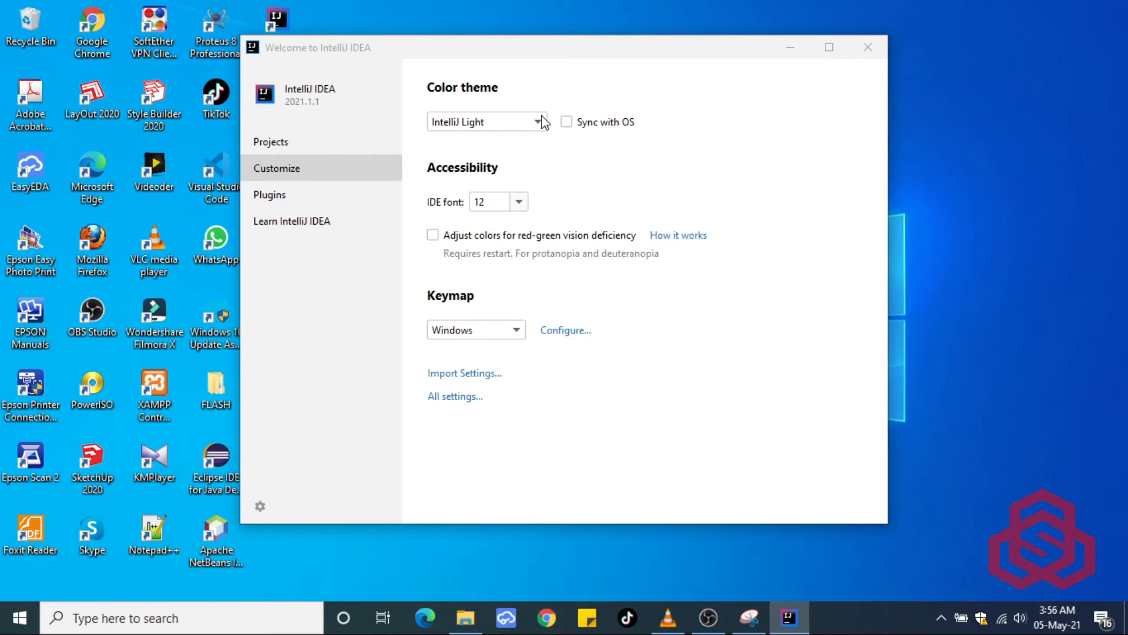
click(276, 144)
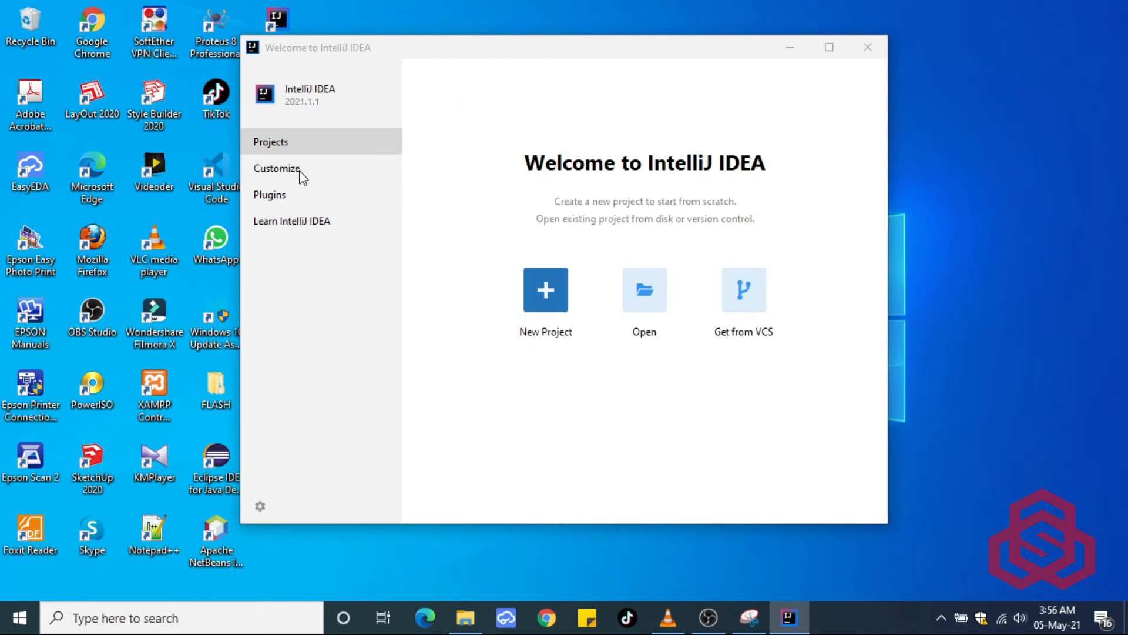
- Look through the Marketplace plugins, covering the featured, new and updated, and top downloads lists, and return to the Projects page
click(291, 198)
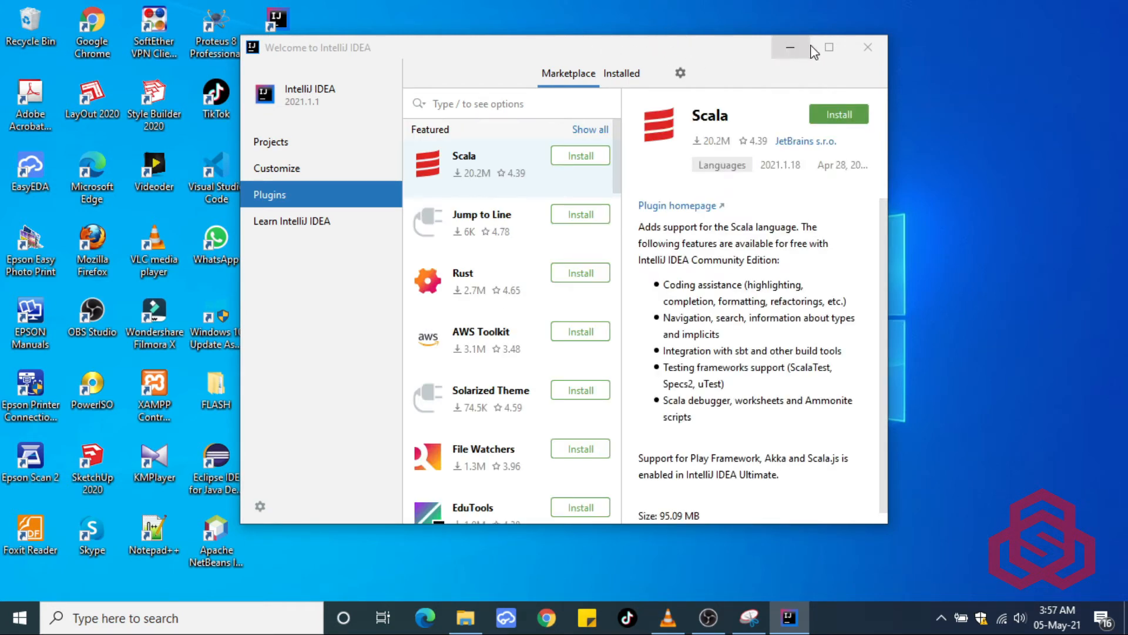
scroll(588, 247, down, 7)
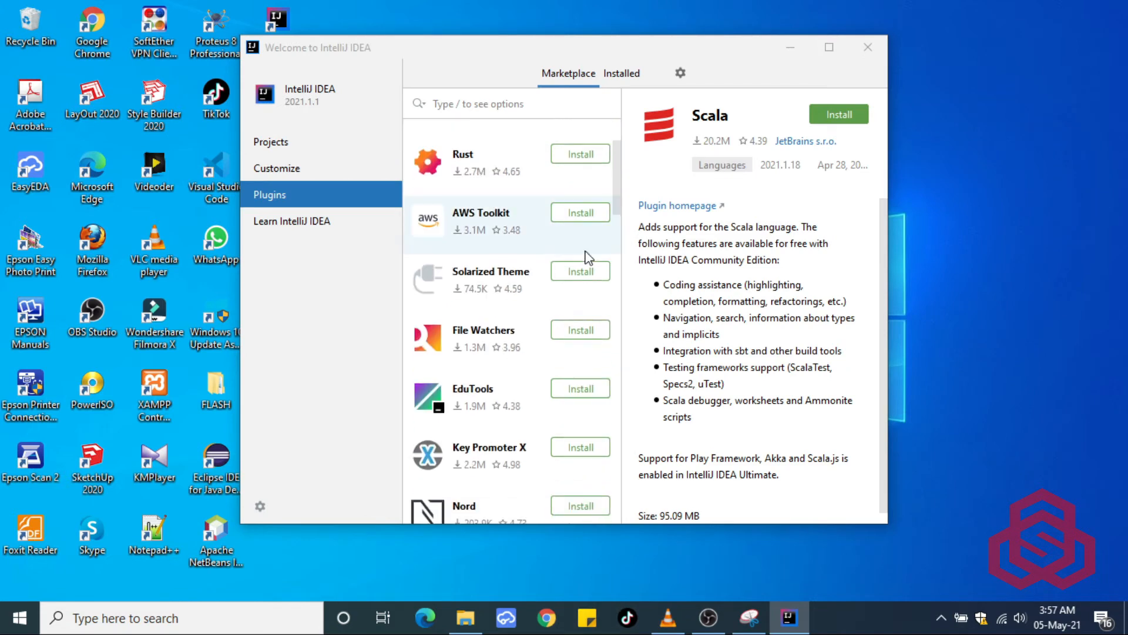
scroll(587, 282, down, 7)
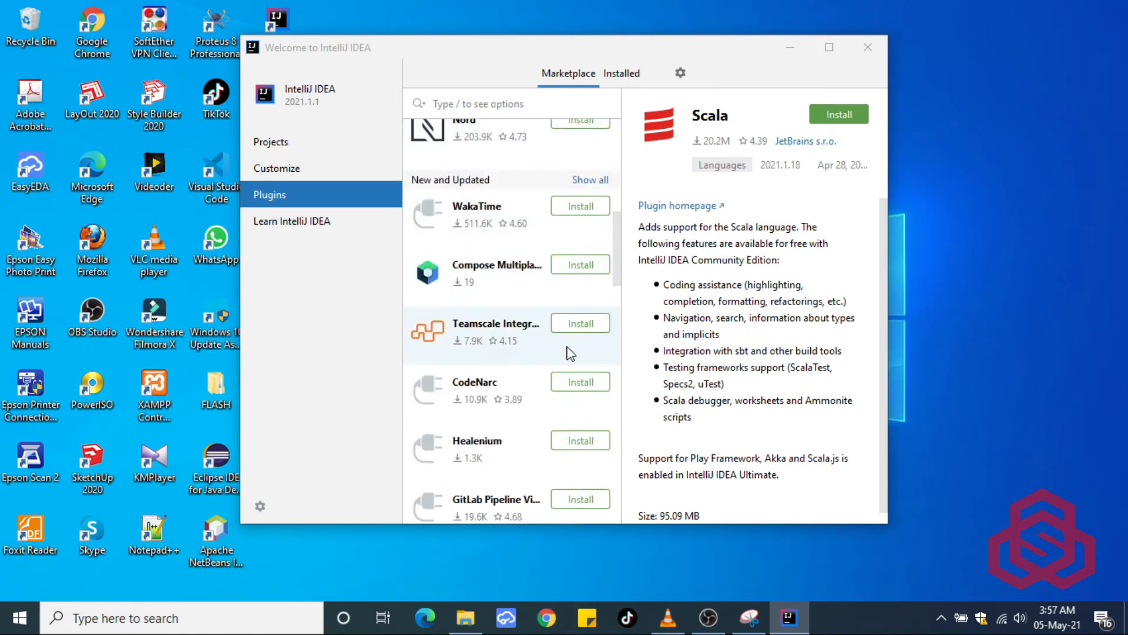
scroll(576, 329, down, 8)
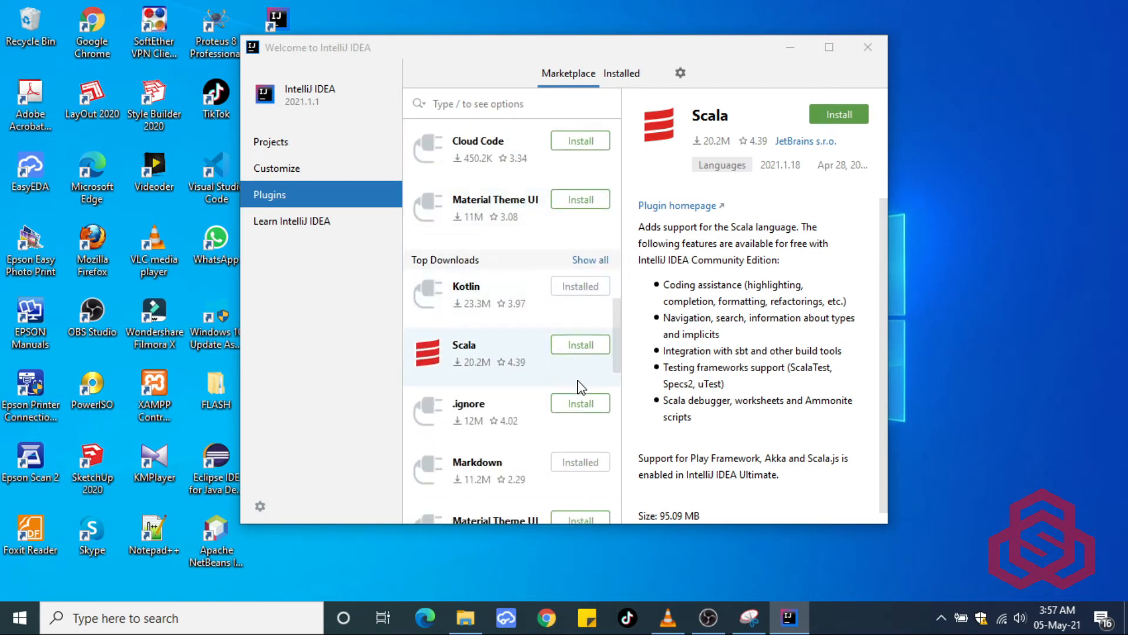
scroll(581, 389, down, 9)
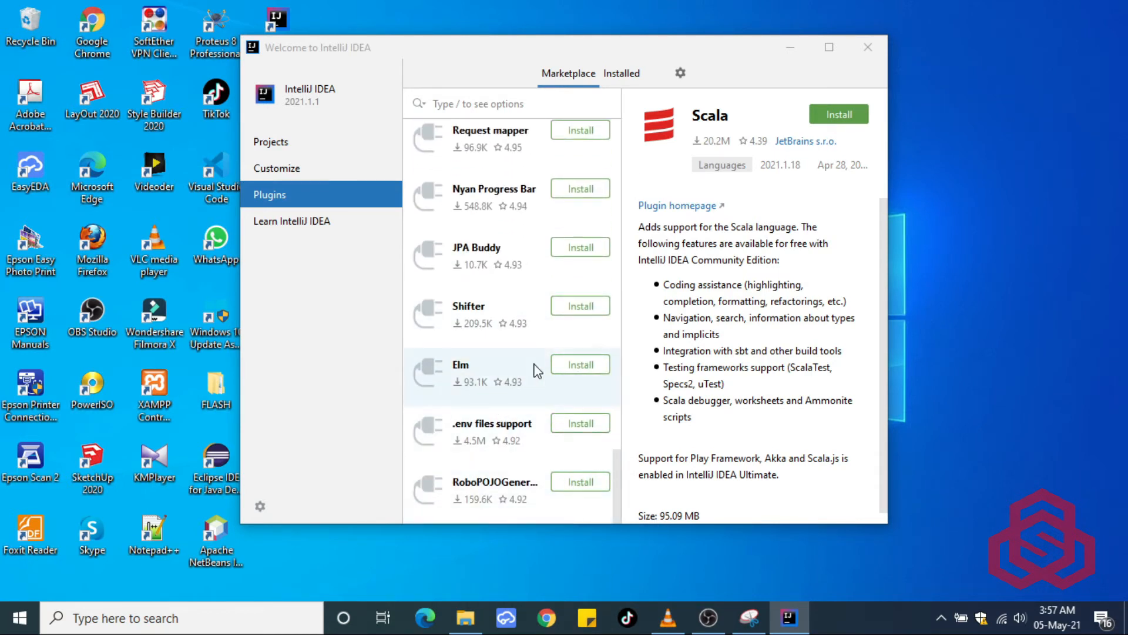
scroll(537, 361, up, 5)
scroll(549, 359, up, 8)
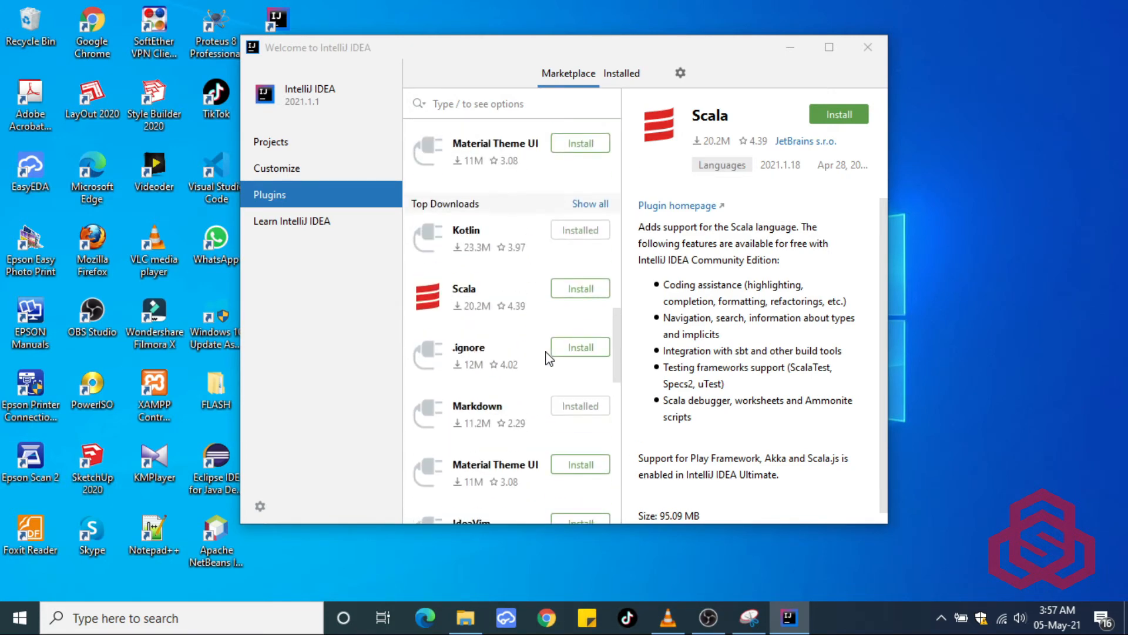
scroll(549, 359, up, 2)
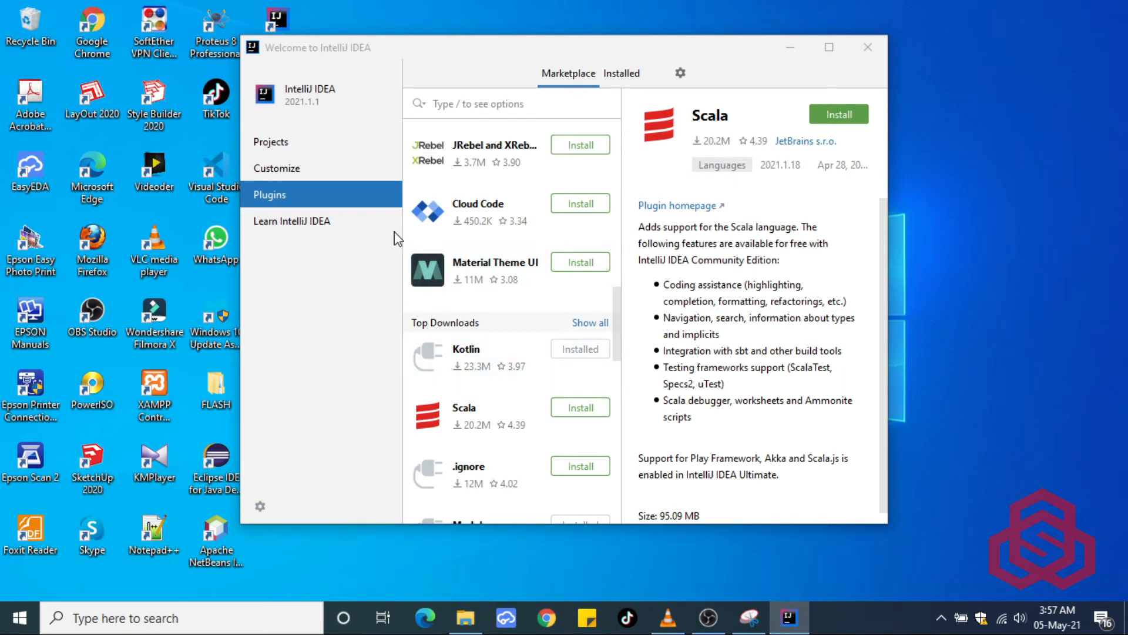
click(289, 148)
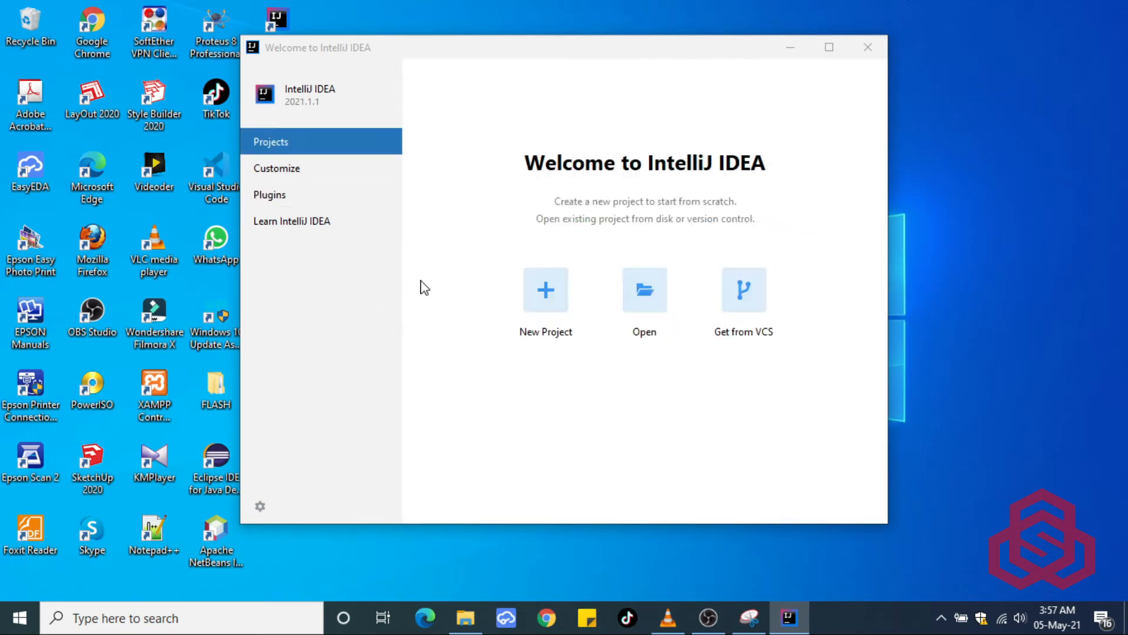
- Start a new Java project with SDK 16 and no additional frameworks, based on the Command Line App template
click(545, 290)
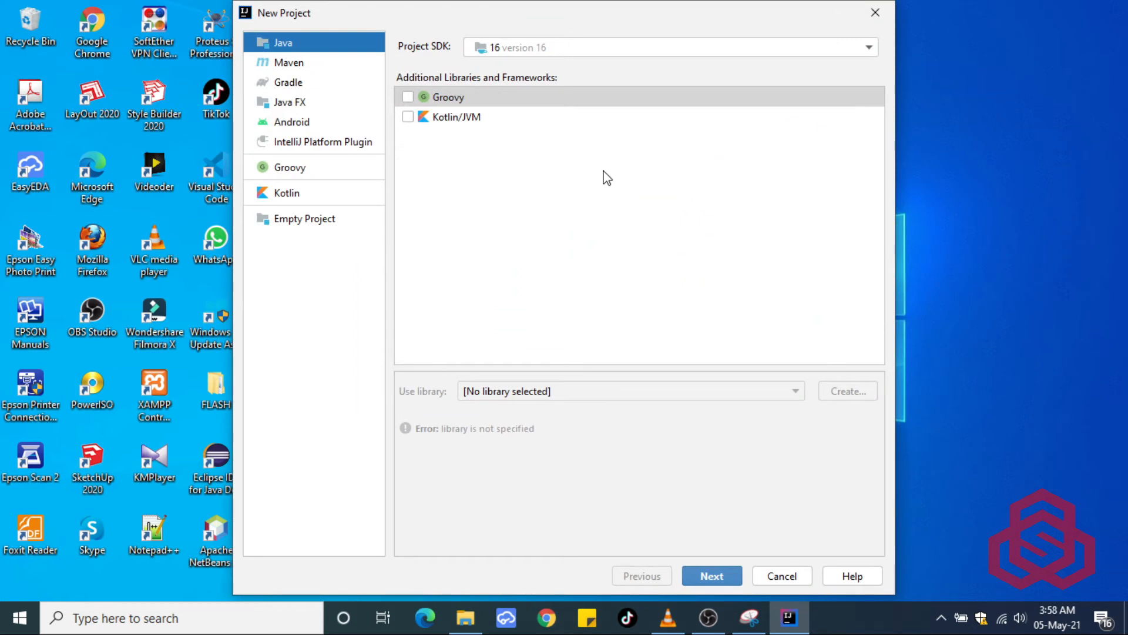
click(870, 46)
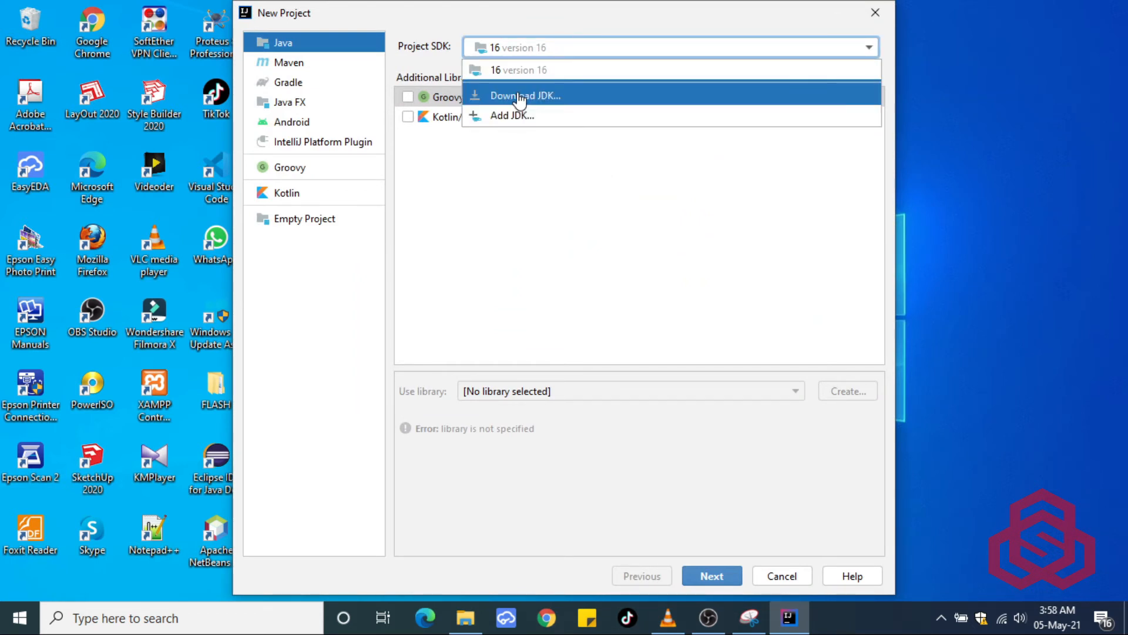
click(640, 52)
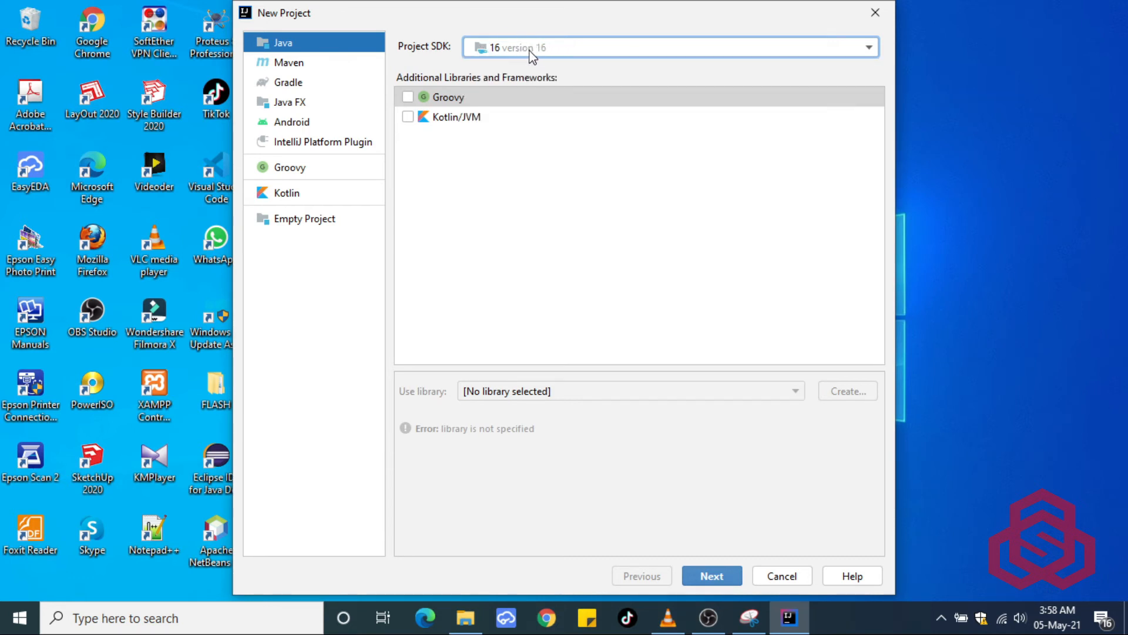
click(713, 576)
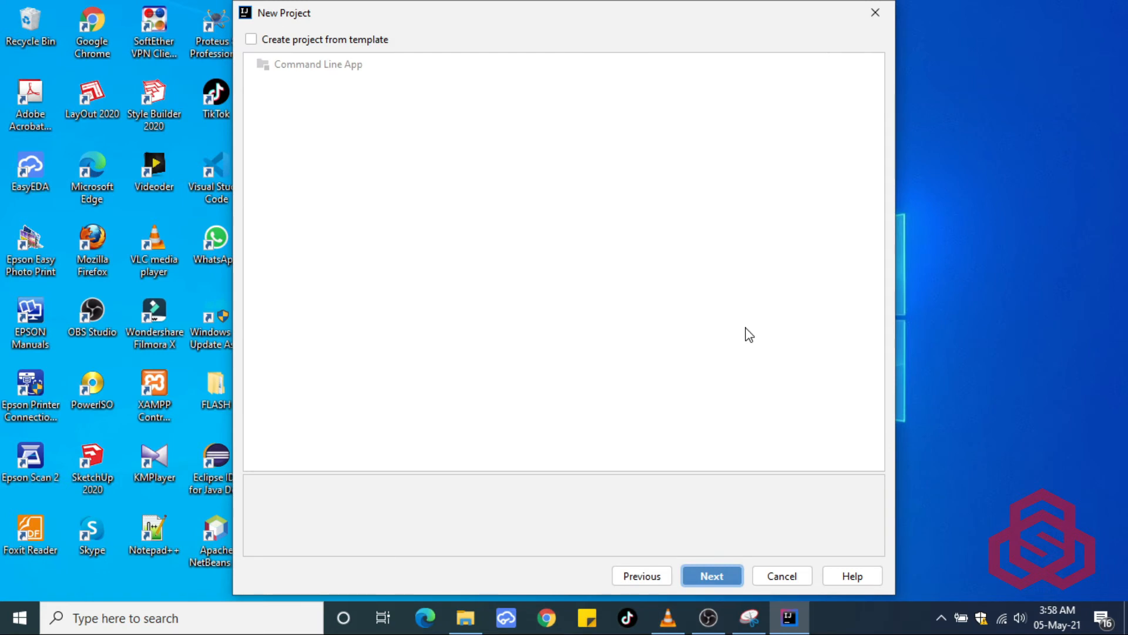
click(251, 39)
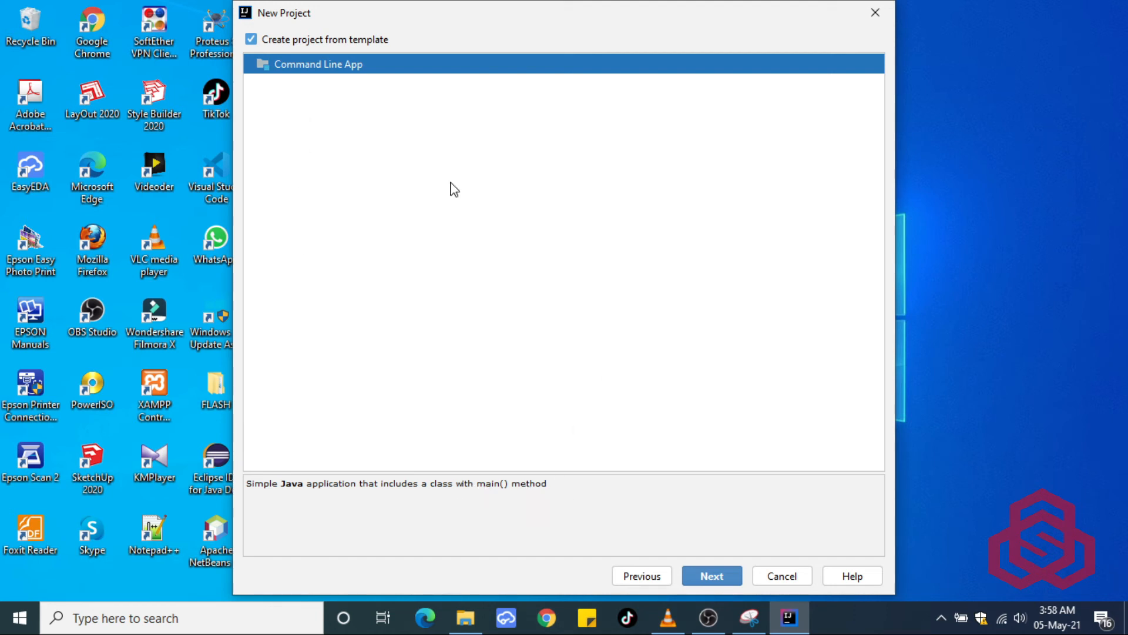
click(712, 575)
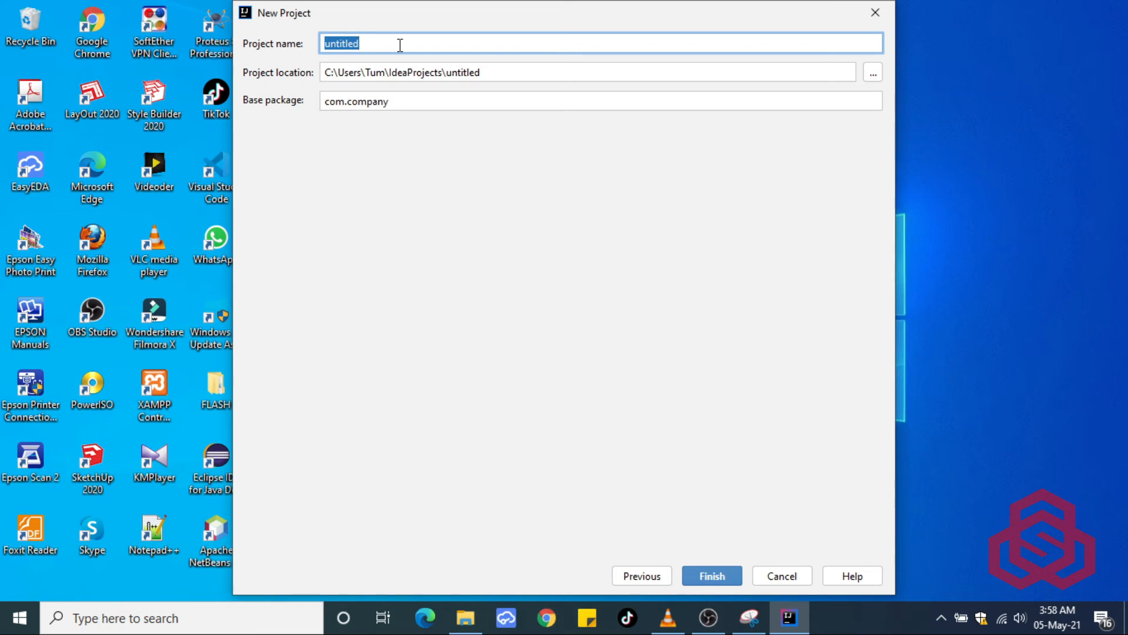
- Name the project HelloWorld, create it in the default location and choose to always download pre-built shared indexes
text(HelloWorld)
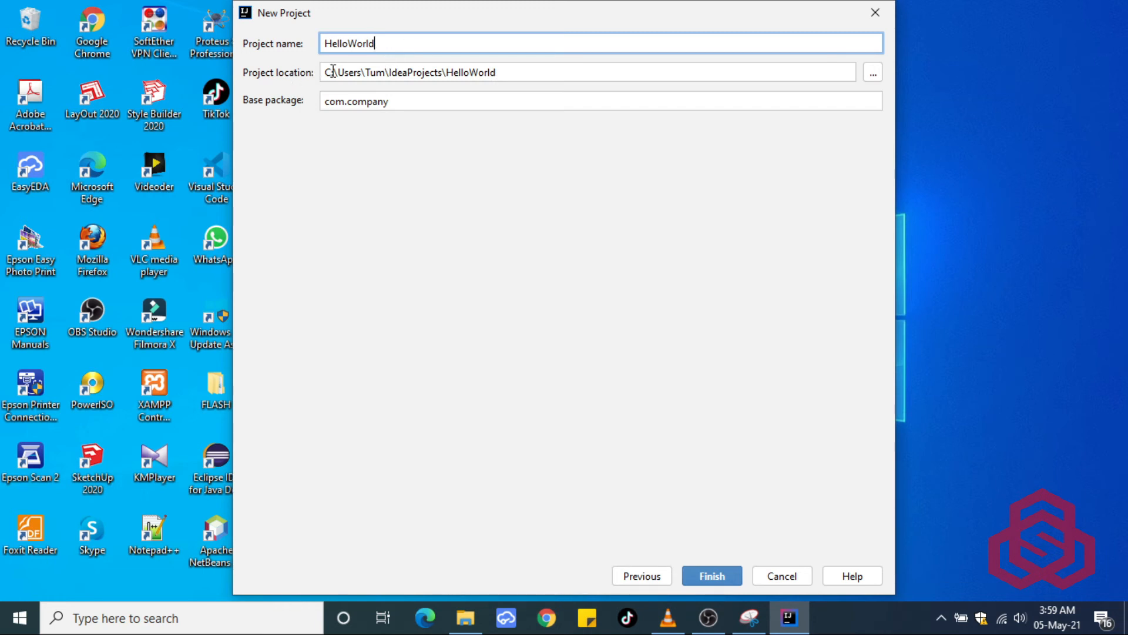
drag(510, 73, 306, 73)
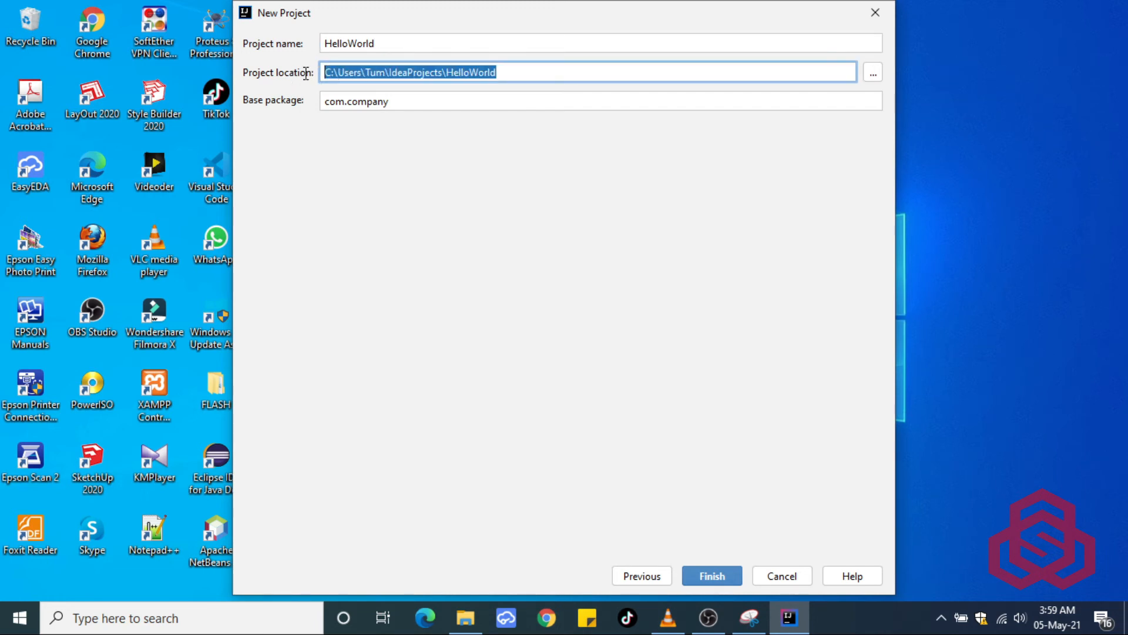
click(535, 72)
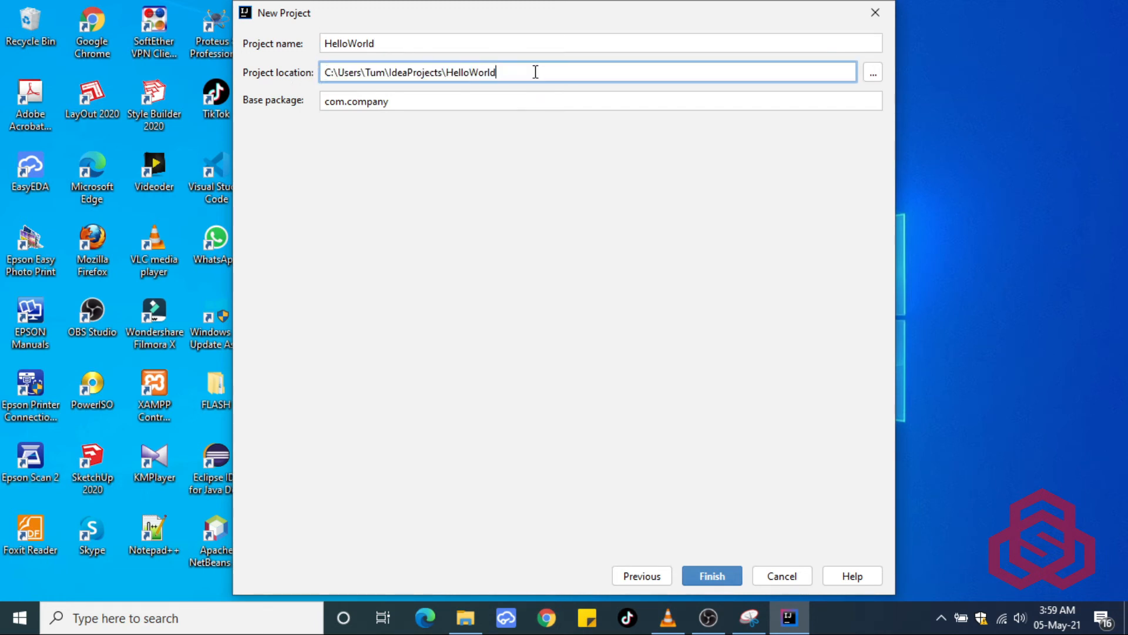
click(712, 576)
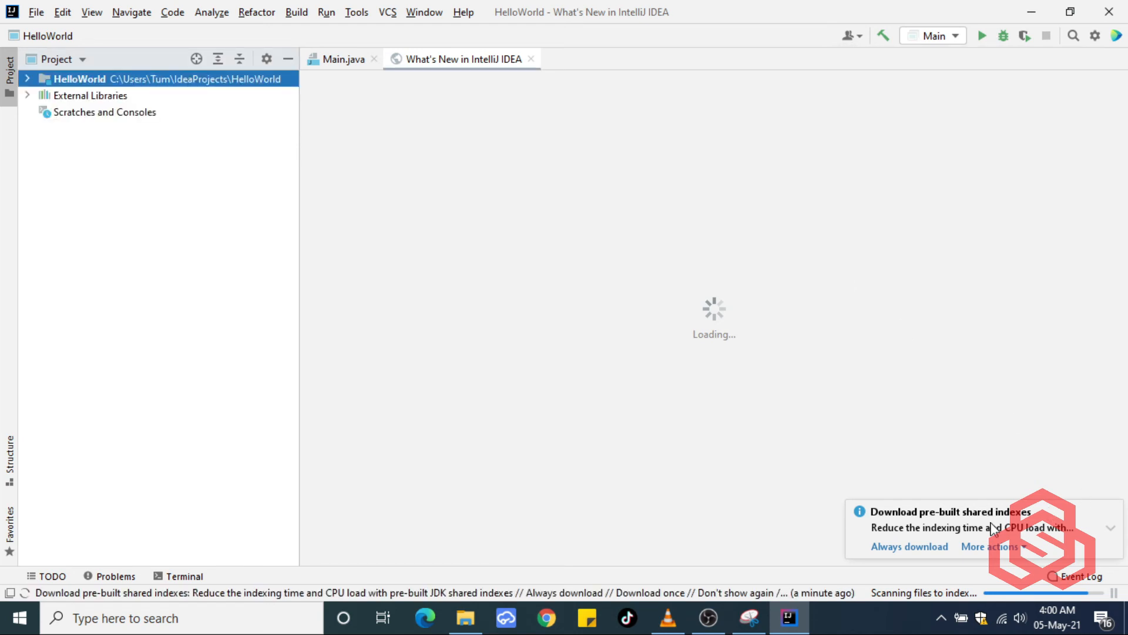
click(925, 541)
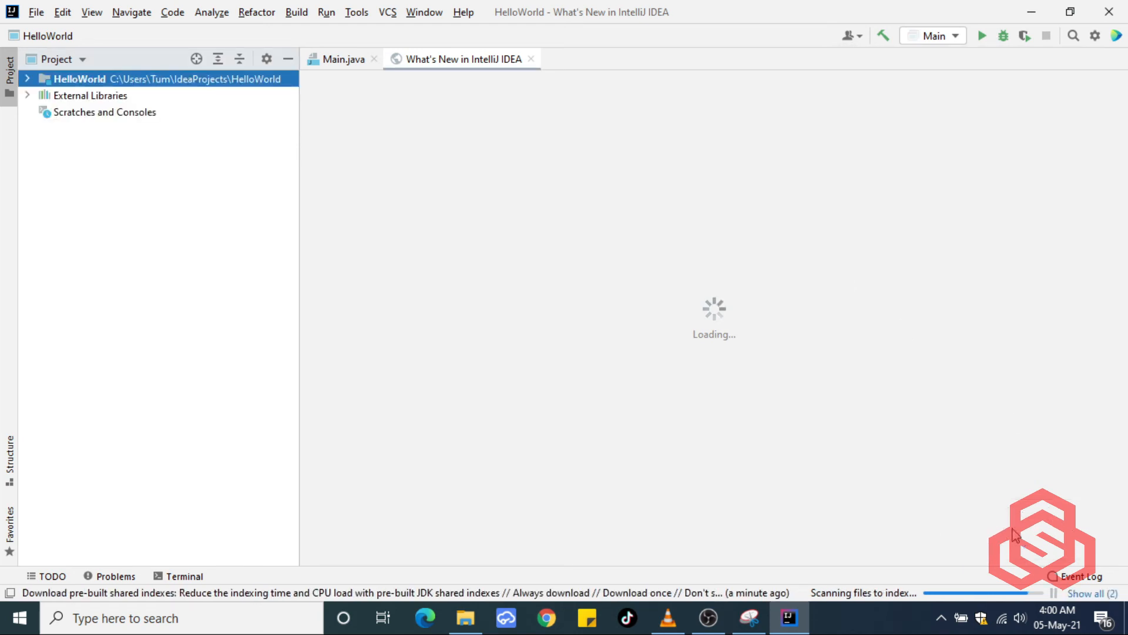
- Open Main.java and add the statement System.out.println(""); inside the main method
click(343, 62)
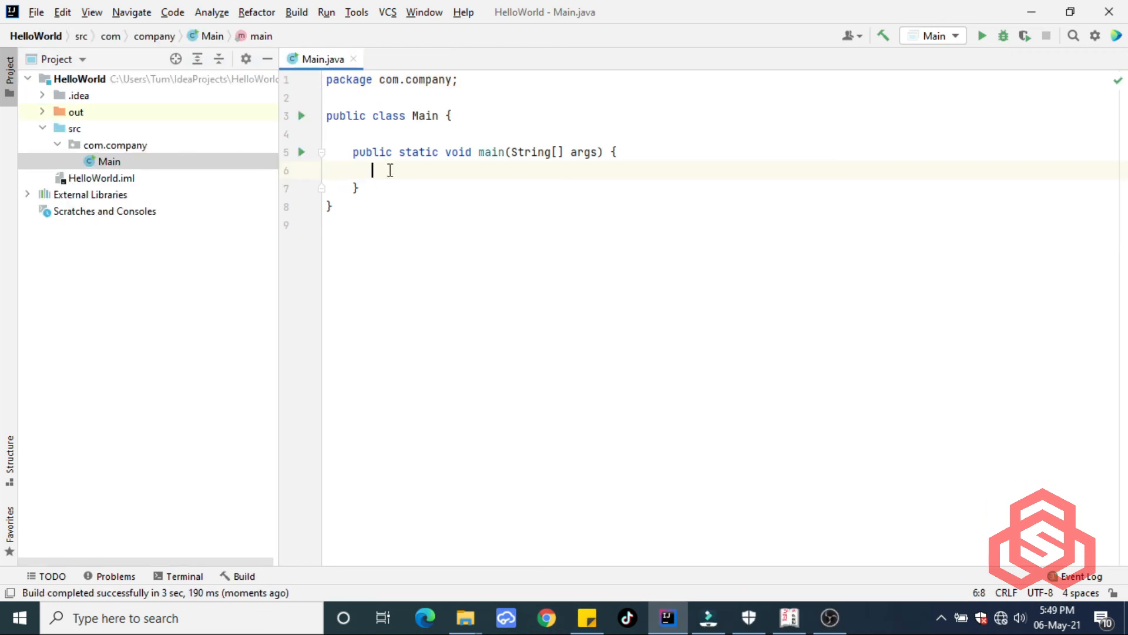
text(Sy)
key(BackSpace)
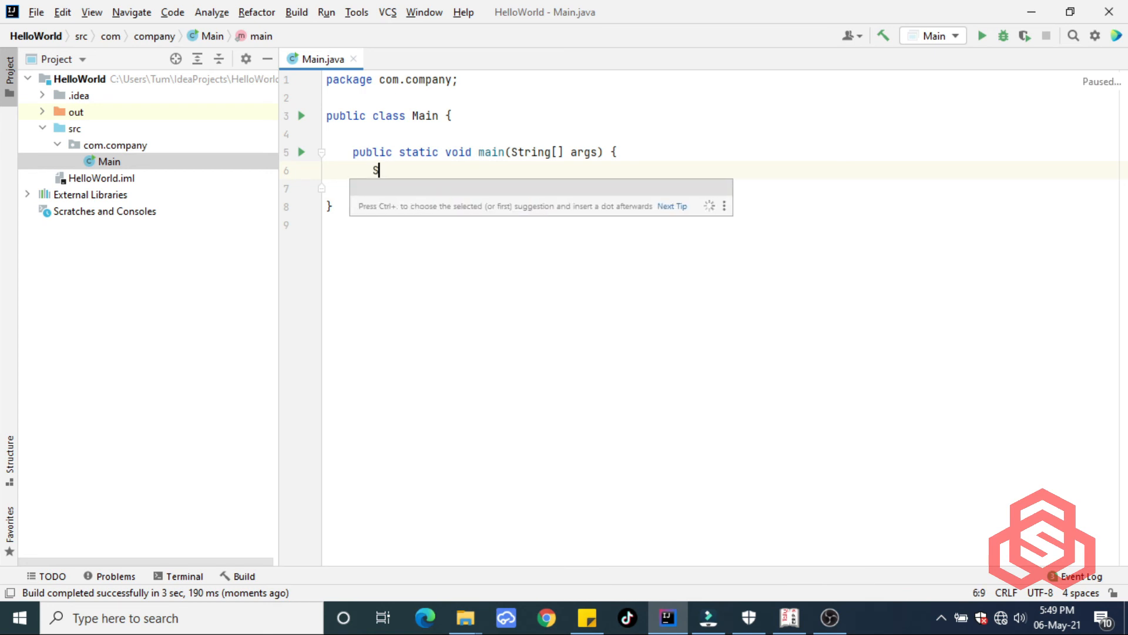
text(ystem.)
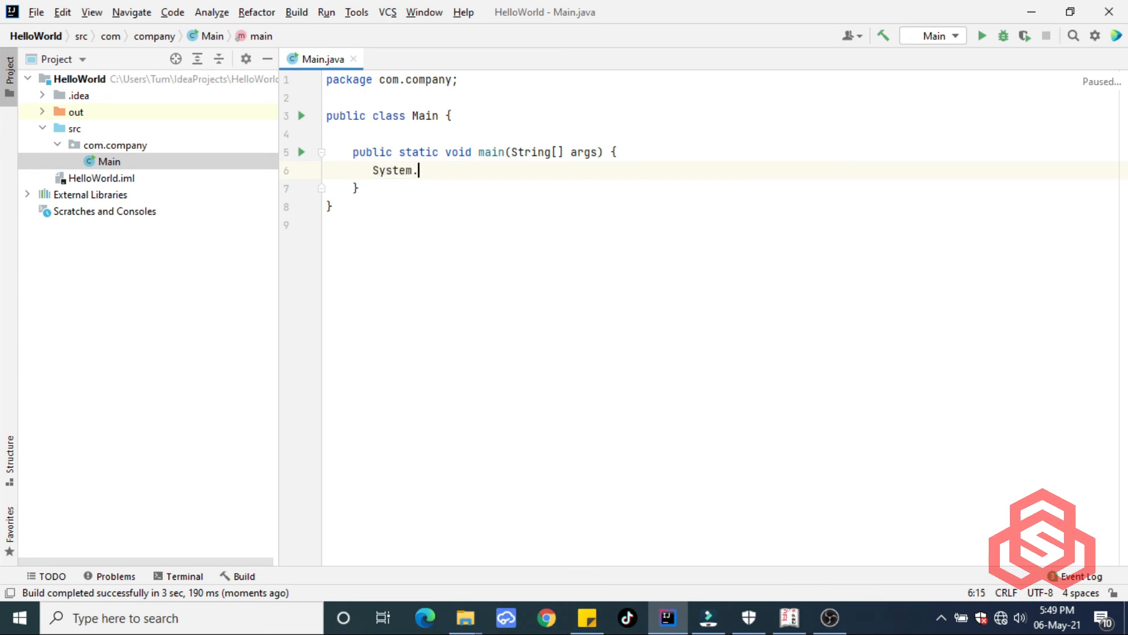
text(out.println)
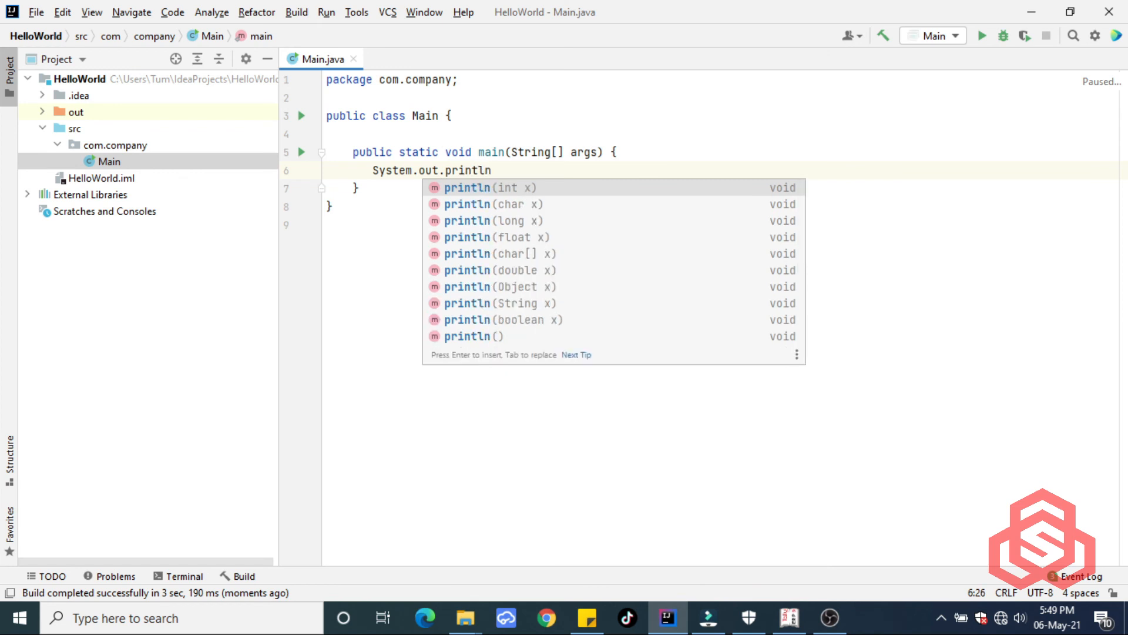
text((")
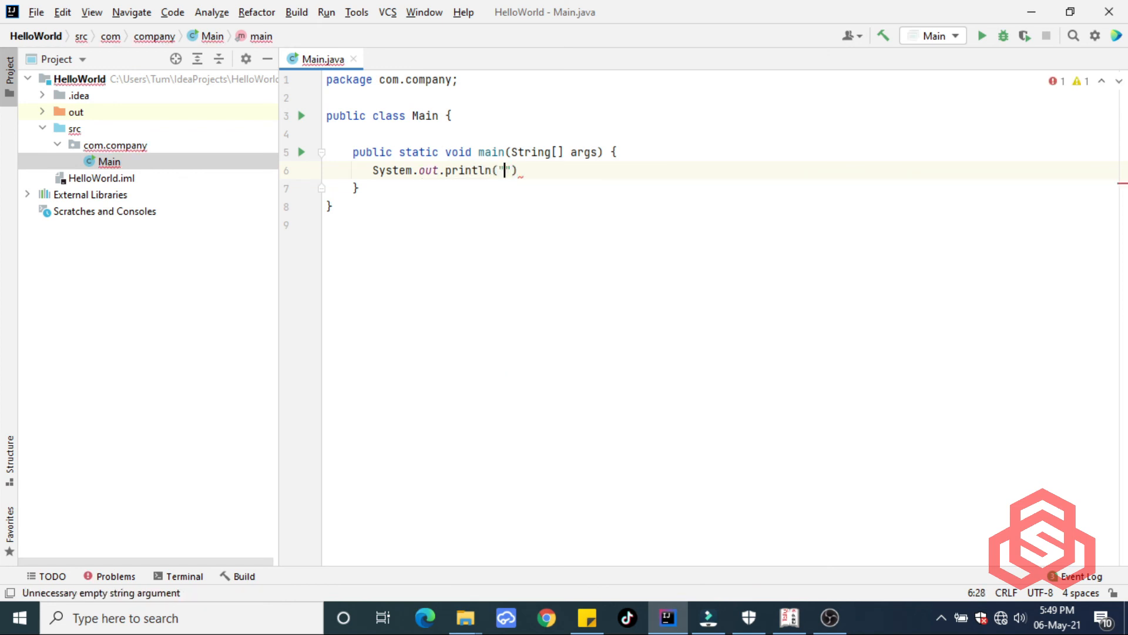
text(");)
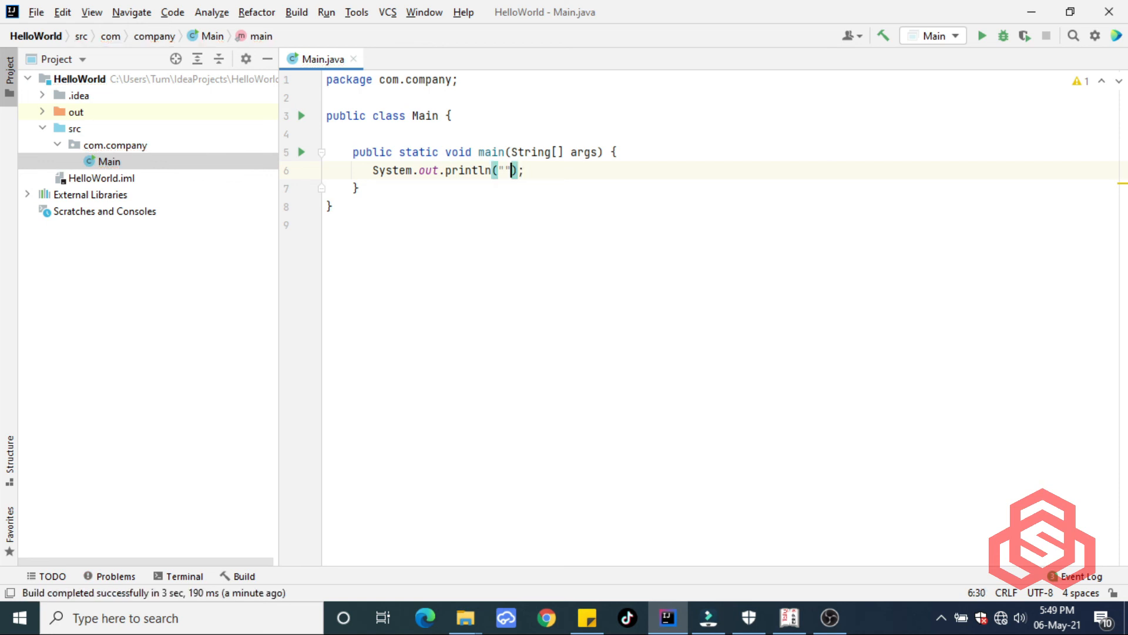
- Fill the println string with "Hello World...!!! \nWelcome to SonaLabs..."
key(Left)
text(Hello Worl)
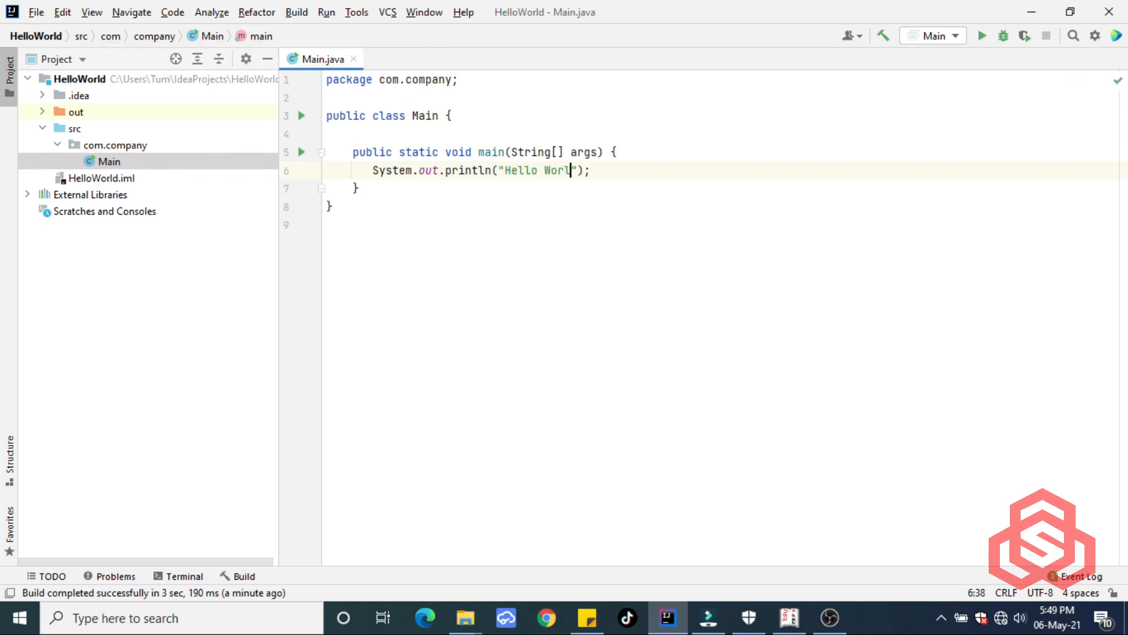
text(d)
text(...!!! \n)
text(  Wel)
text(come to )
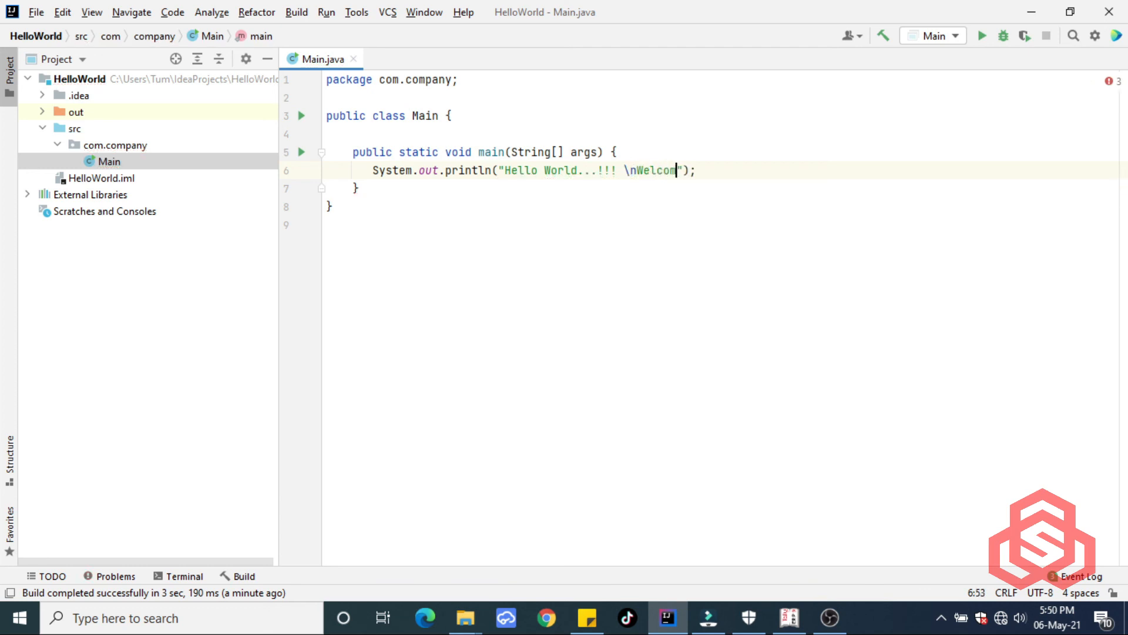
text(Sona)
text(Labd)
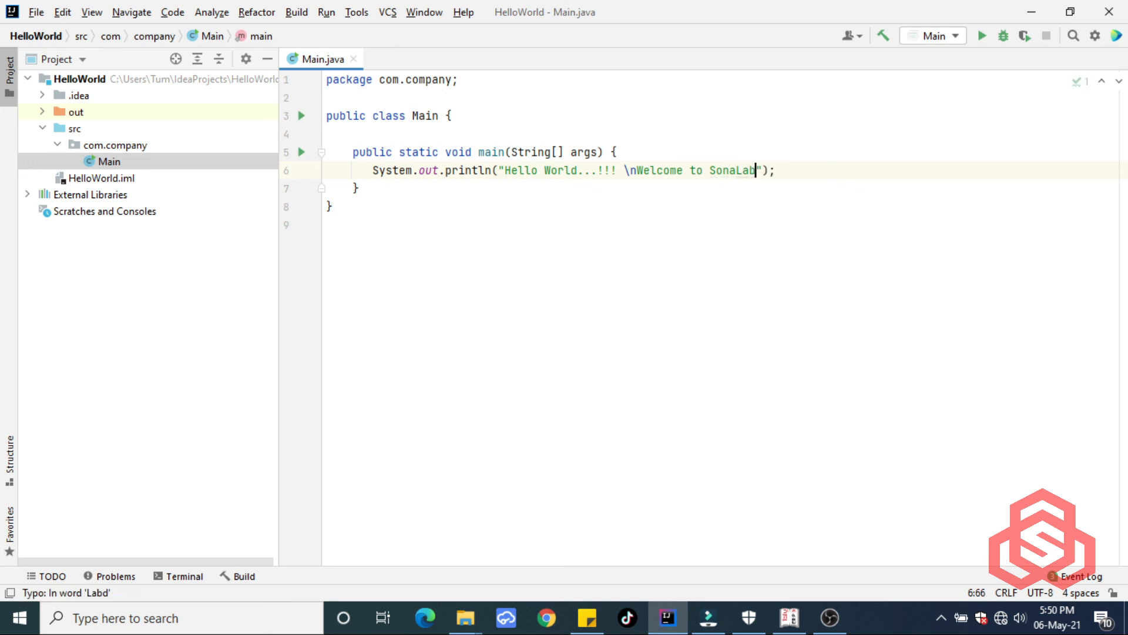
key(BackSpace)
text(s...)
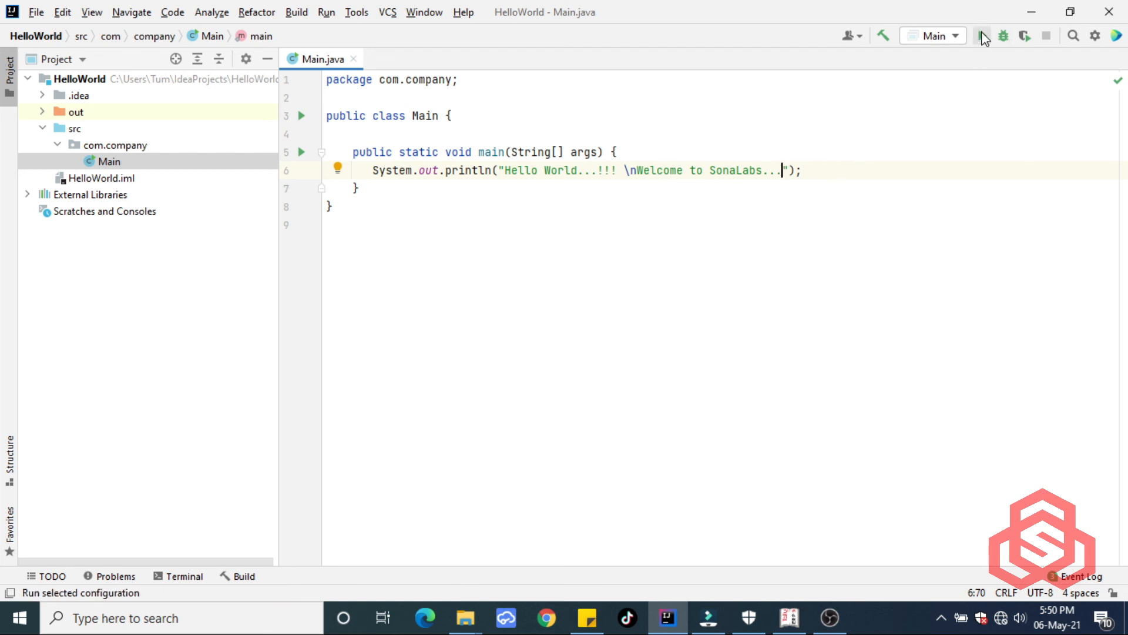
- Run Main and check its printed lines in the run output, minimizing the window when done
click(838, 176)
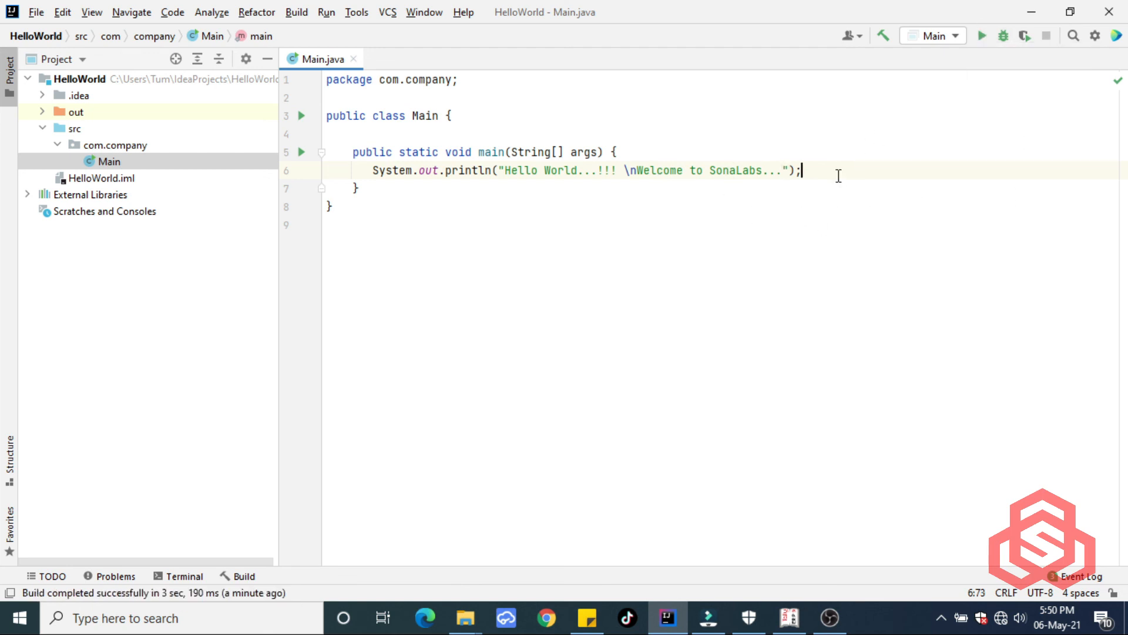
right_click(837, 176)
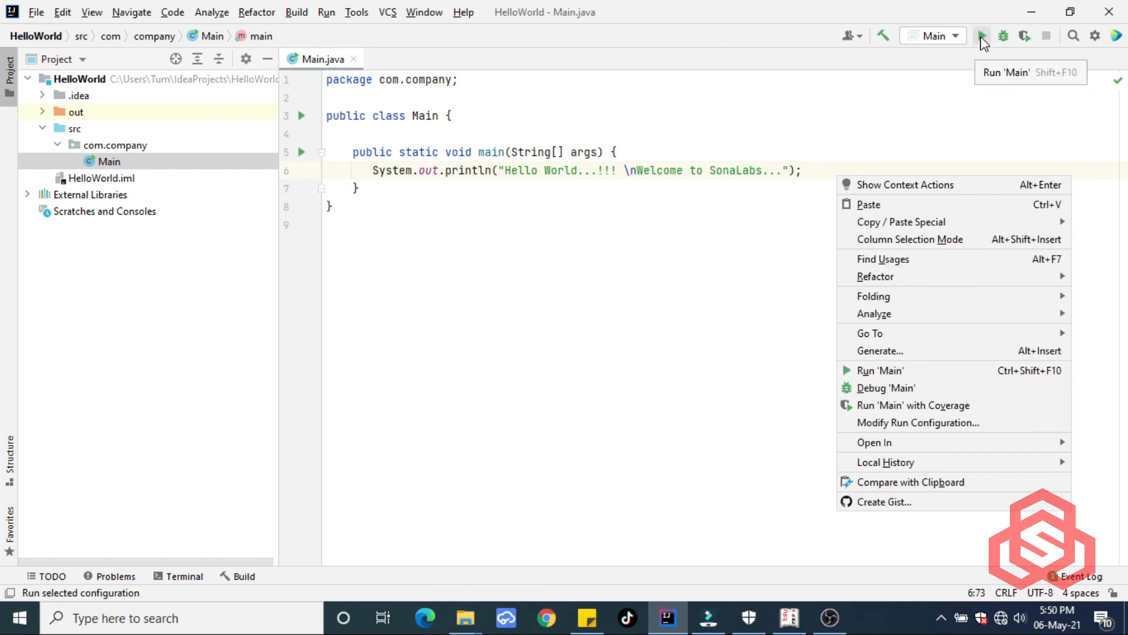
click(889, 370)
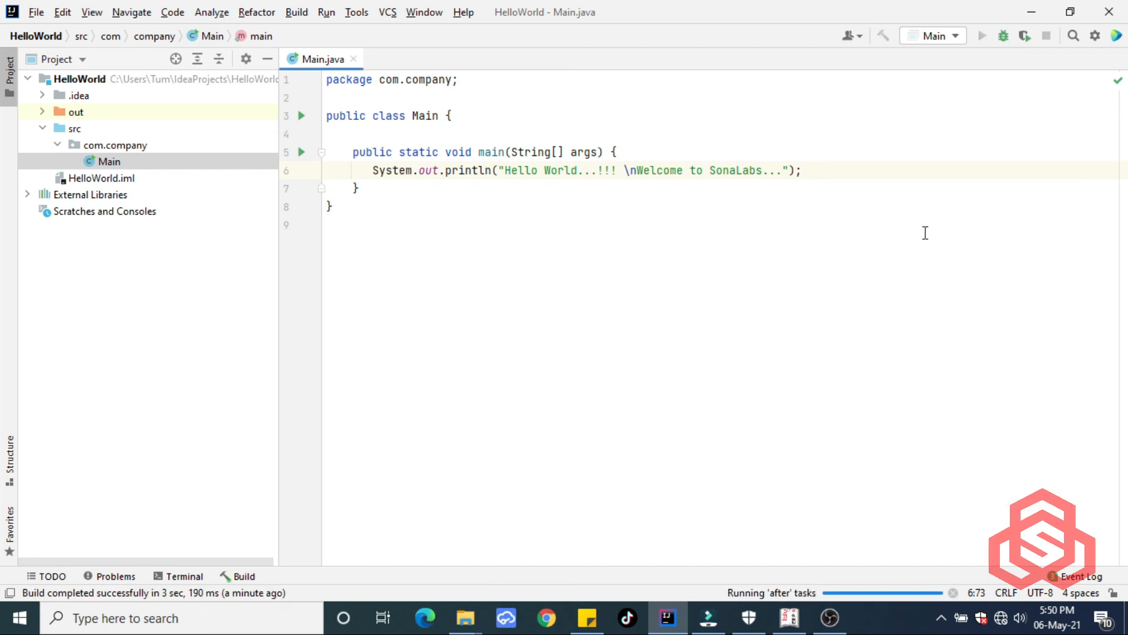
drag(234, 435, 108, 419)
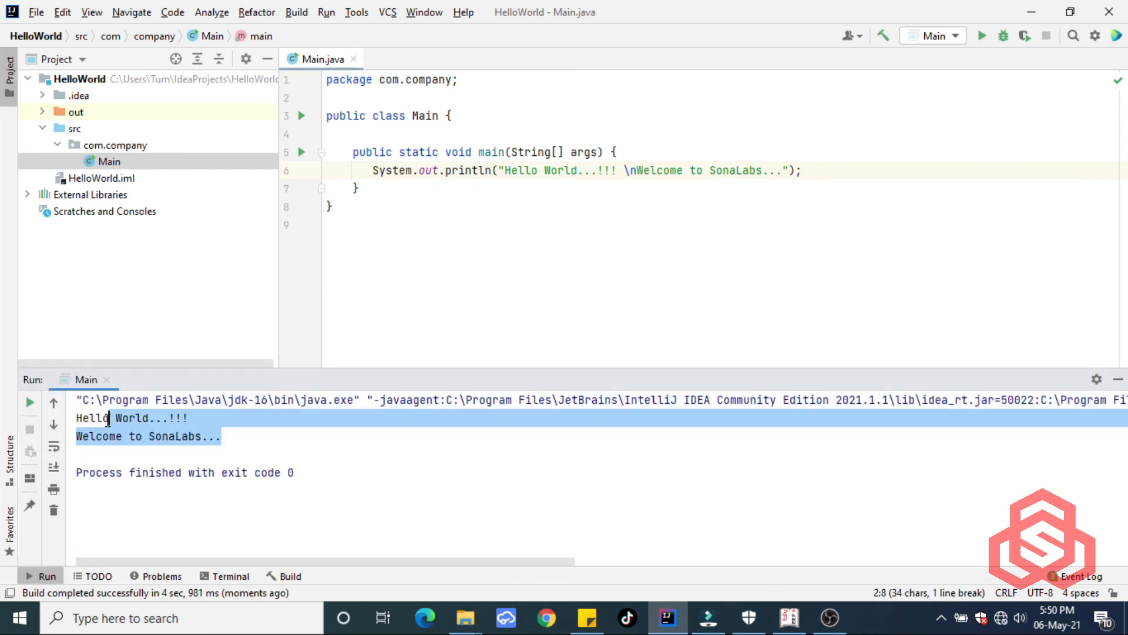
click(221, 435)
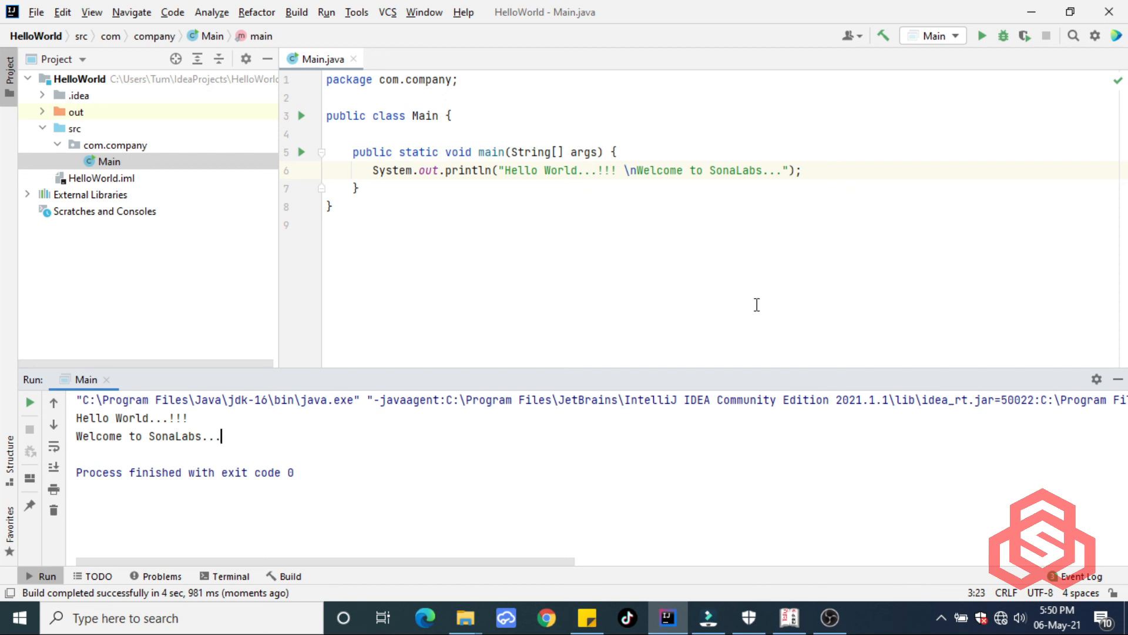
click(1034, 14)
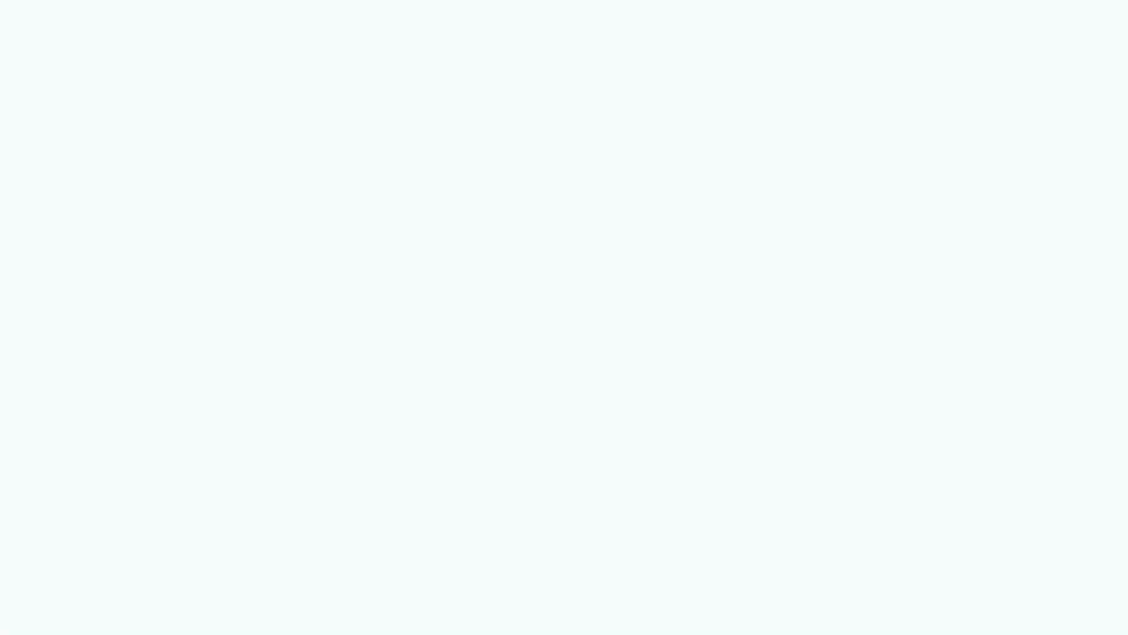